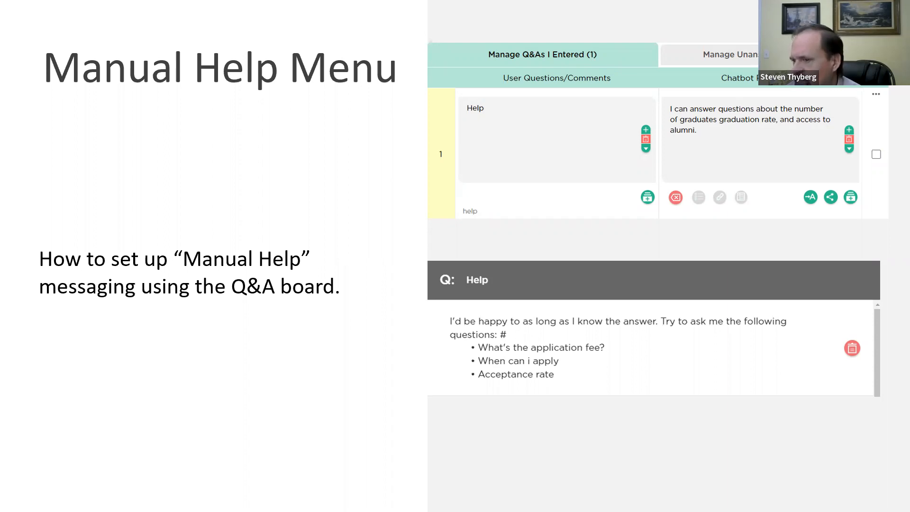
# Switch from the slides to the Clone Updated chatbot's Q&A board in Juji Studio and browse its existing Q&As
pyautogui.hotkey('alt', 'Tab')
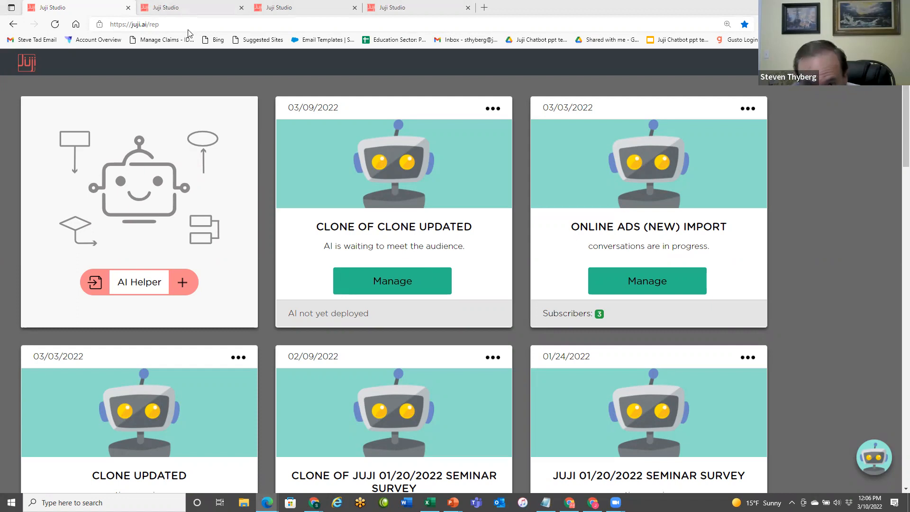
pyautogui.click(222, 8)
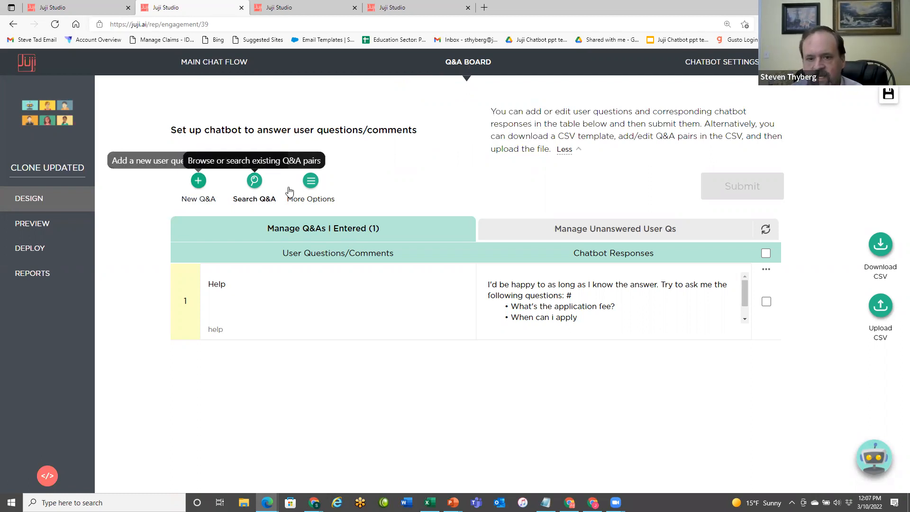
pyautogui.click(254, 183)
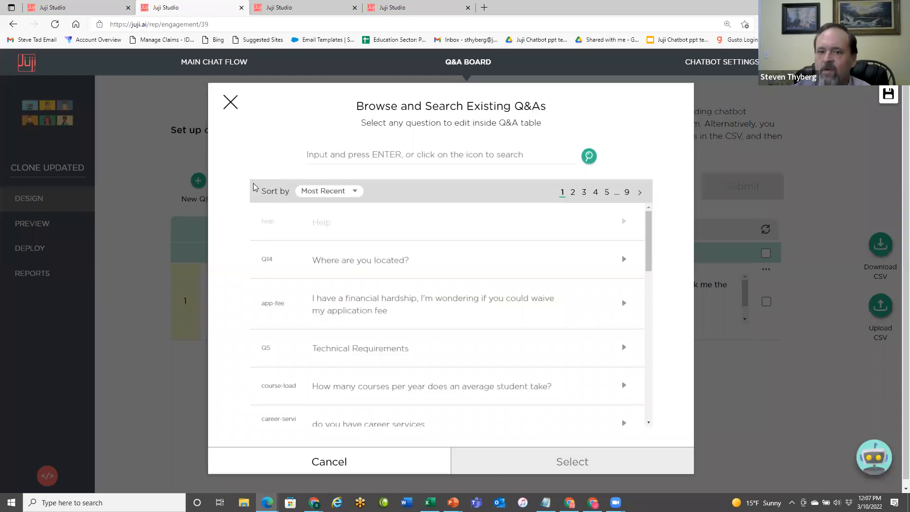
pyautogui.click(324, 154)
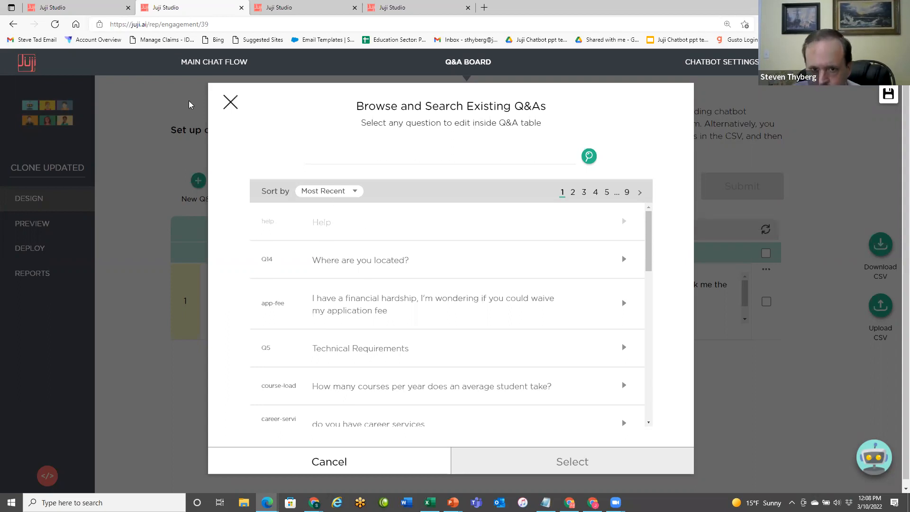
pyautogui.click(230, 102)
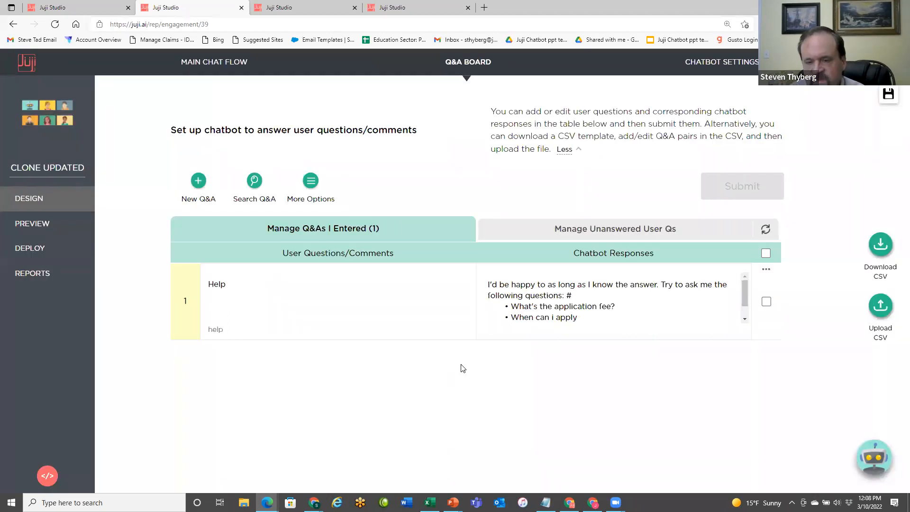
# Open the Help Q&A for editing and review its alternative chatbot responses and its alternative questions
pyautogui.click(419, 314)
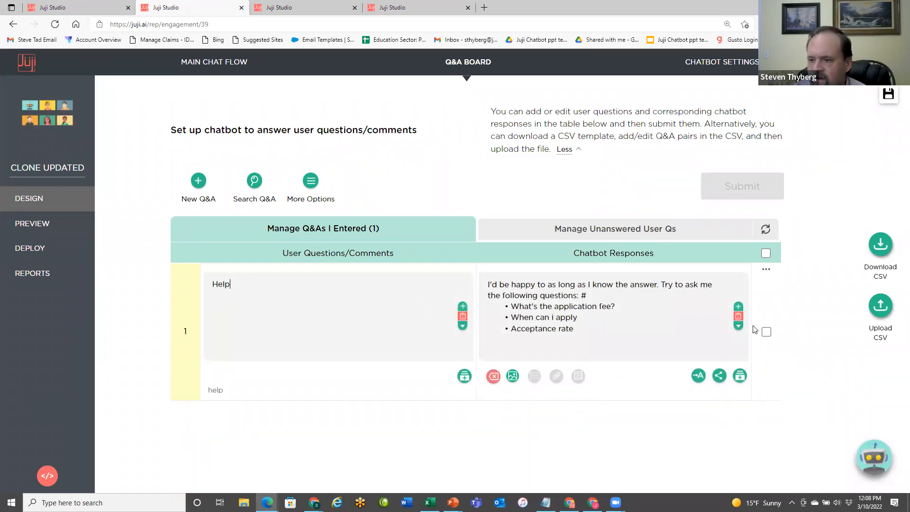
pyautogui.click(739, 326)
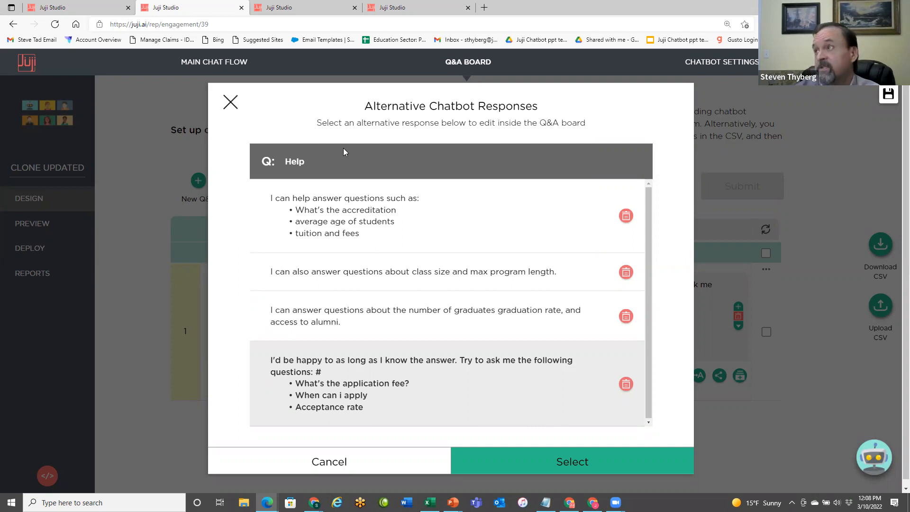
pyautogui.click(230, 102)
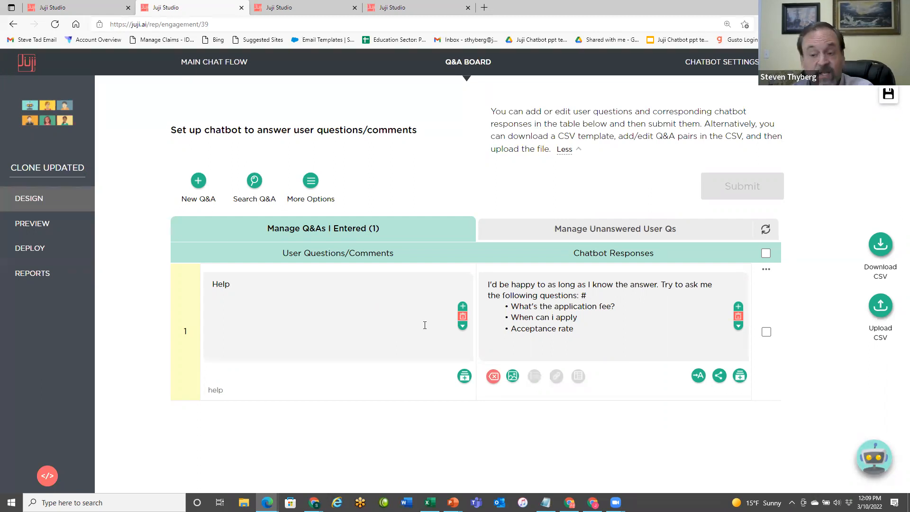
pyautogui.click(461, 327)
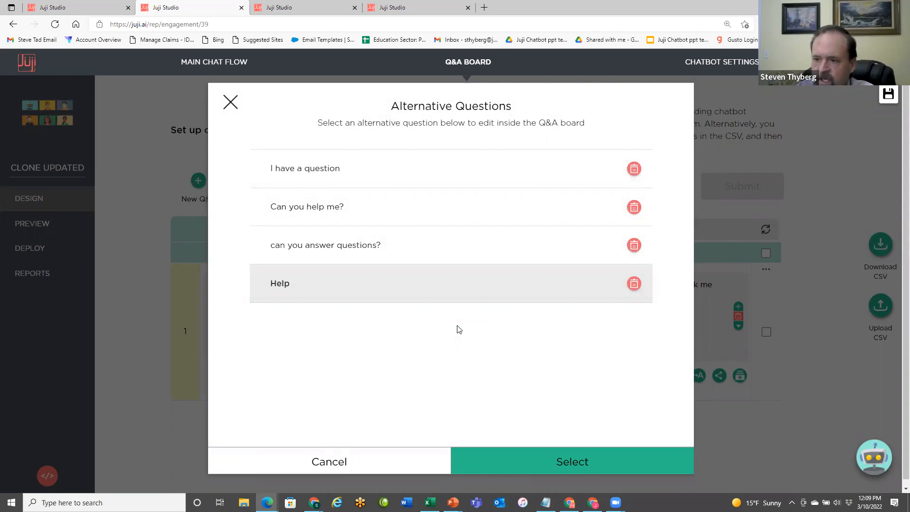
pyautogui.click(231, 103)
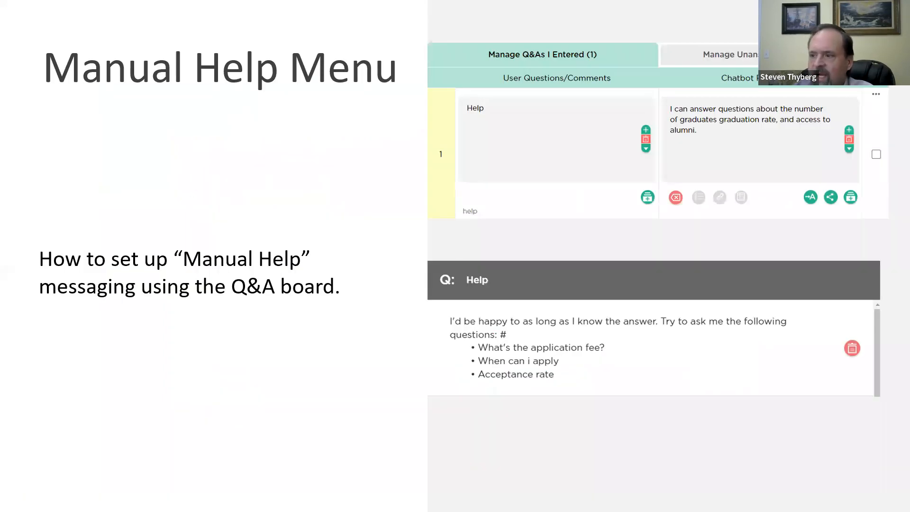
# Return from the slides to the Q&A board and recheck the alternative chatbot responses stored for Help
pyautogui.press('Right')
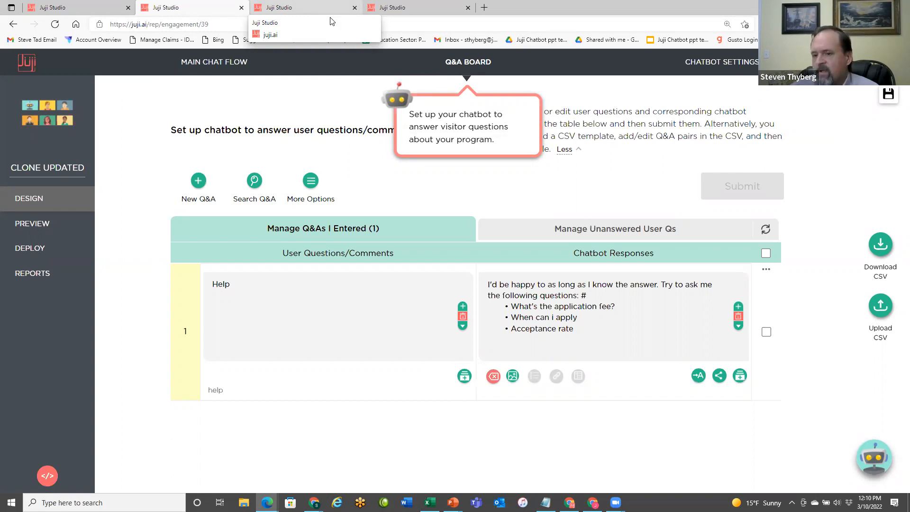
pyautogui.click(492, 118)
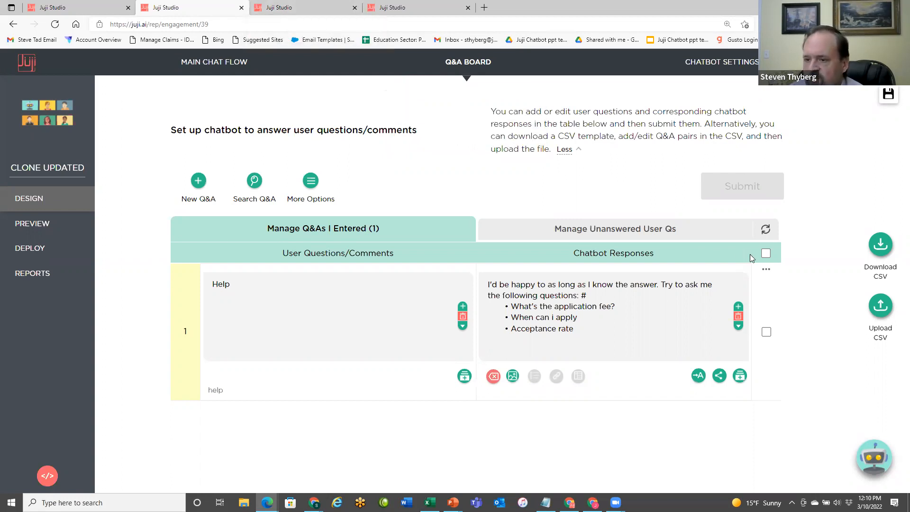
pyautogui.click(740, 327)
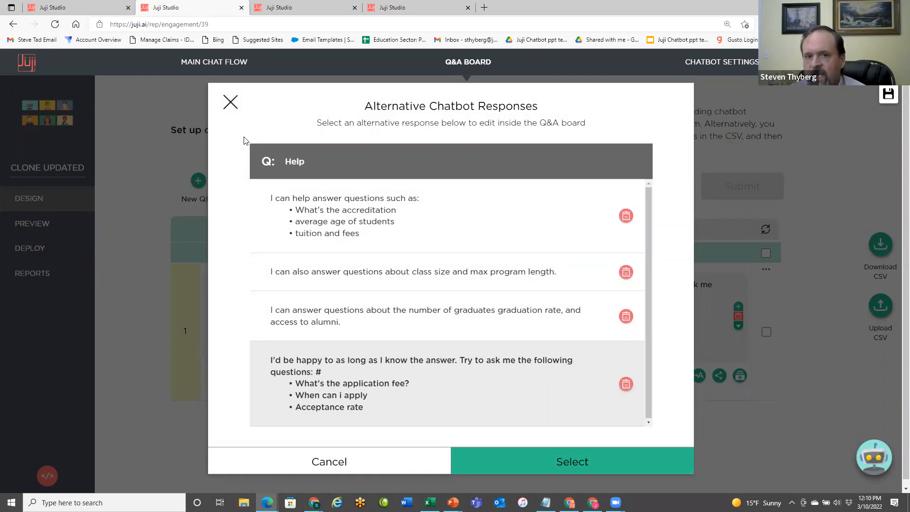
pyautogui.click(232, 103)
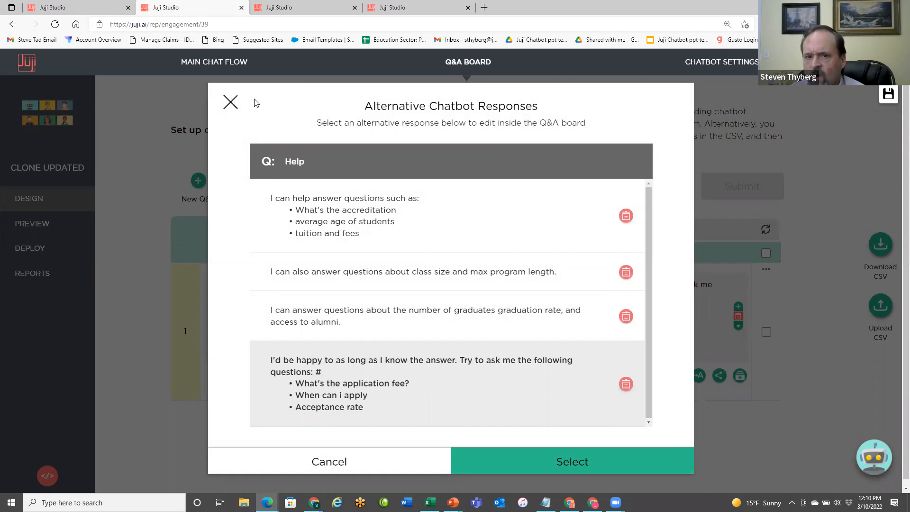
# Preview the chatbot and send it the message "Help" to test the manual help response
pyautogui.click(32, 224)
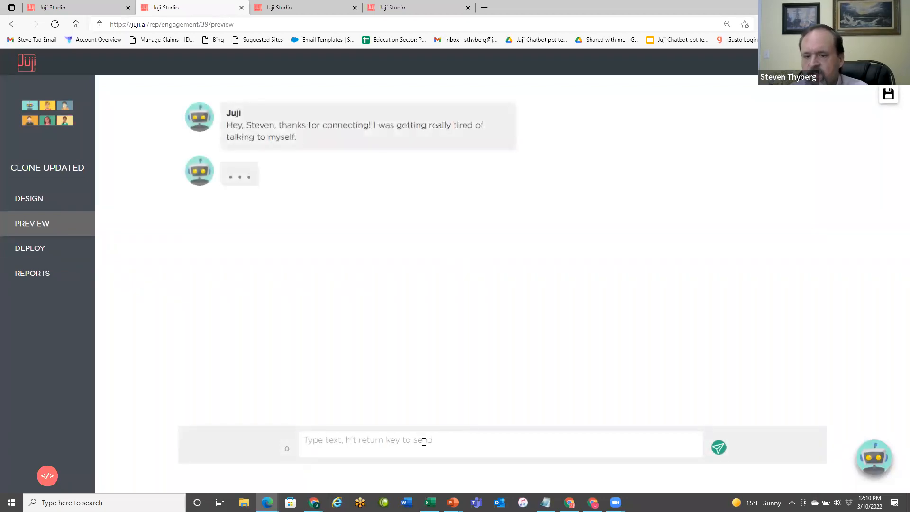
pyautogui.click(413, 441)
pyautogui.write('help')
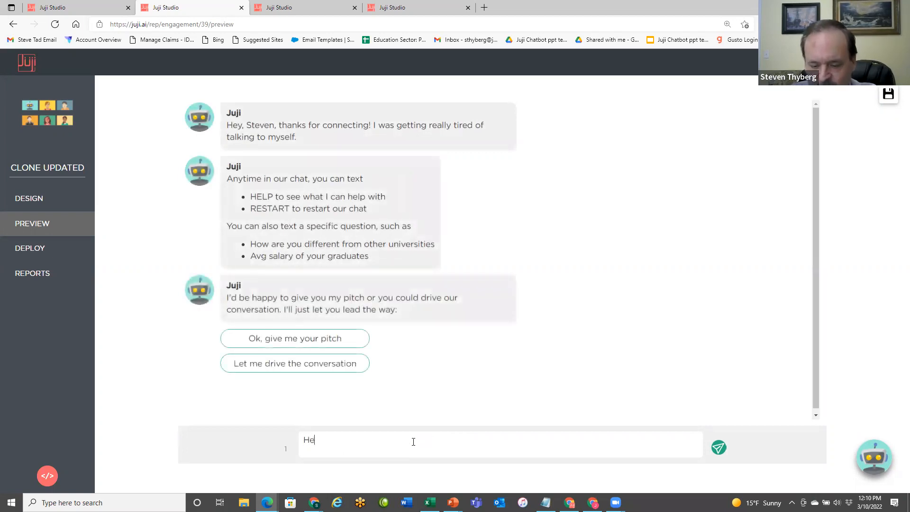
pyautogui.press('Return')
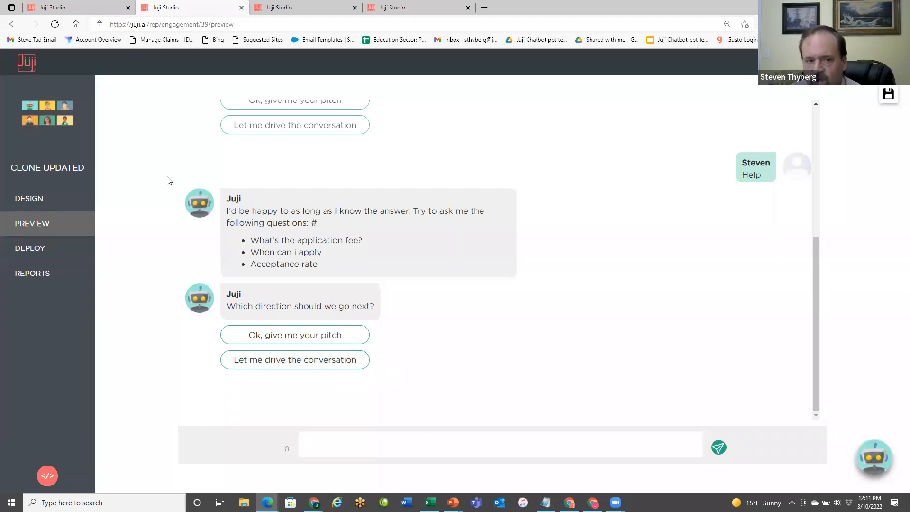
# Return to the chatbot's design and delete every alternative chatbot response of the Help Q&A
pyautogui.click(26, 198)
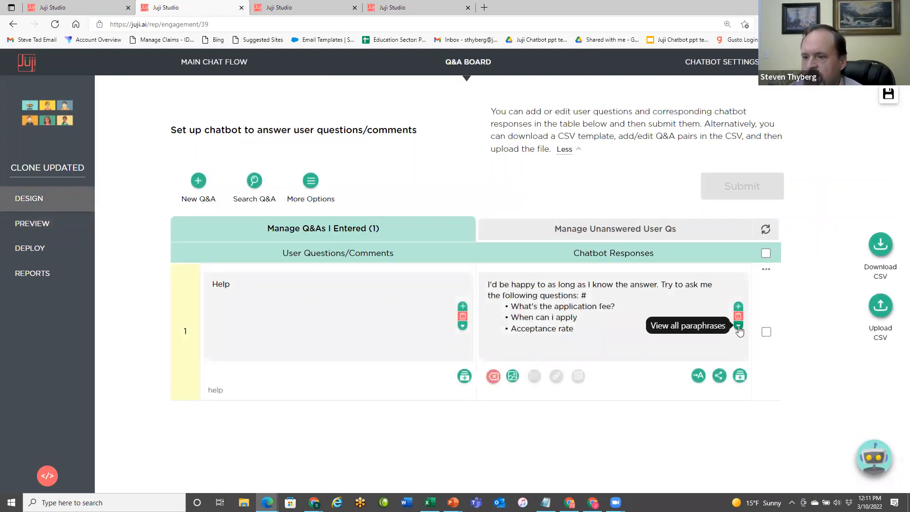
pyautogui.click(739, 326)
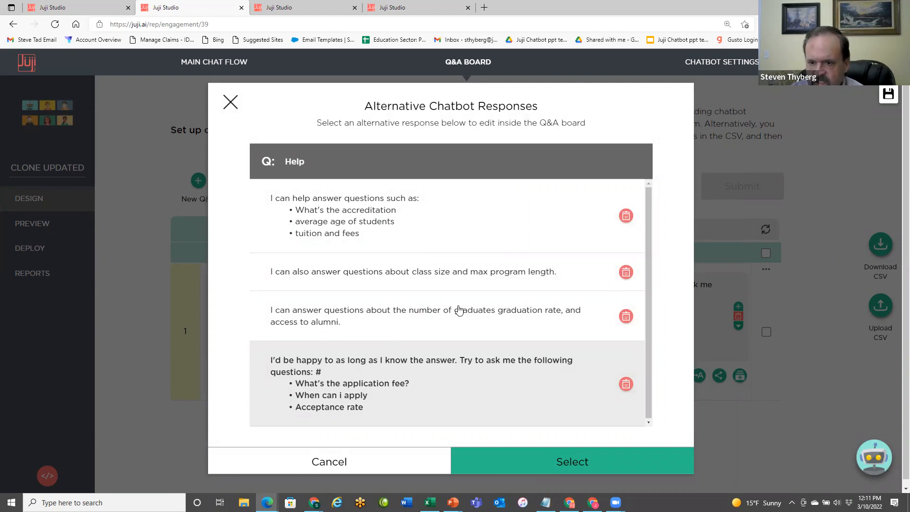
pyautogui.click(625, 387)
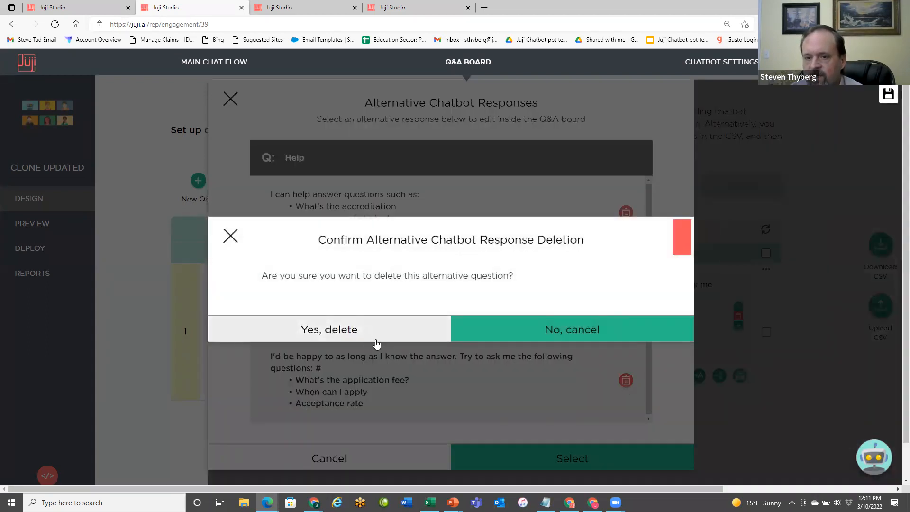
pyautogui.click(374, 339)
pyautogui.click(634, 317)
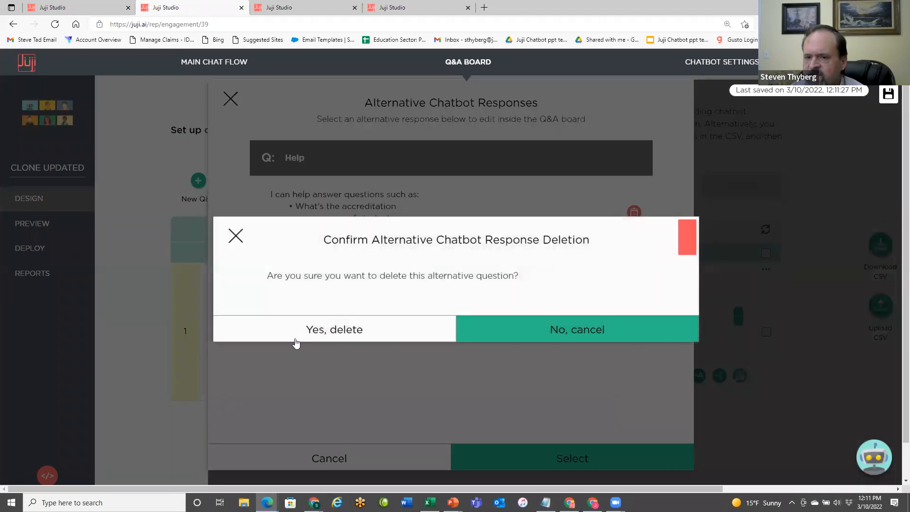
pyautogui.click(319, 330)
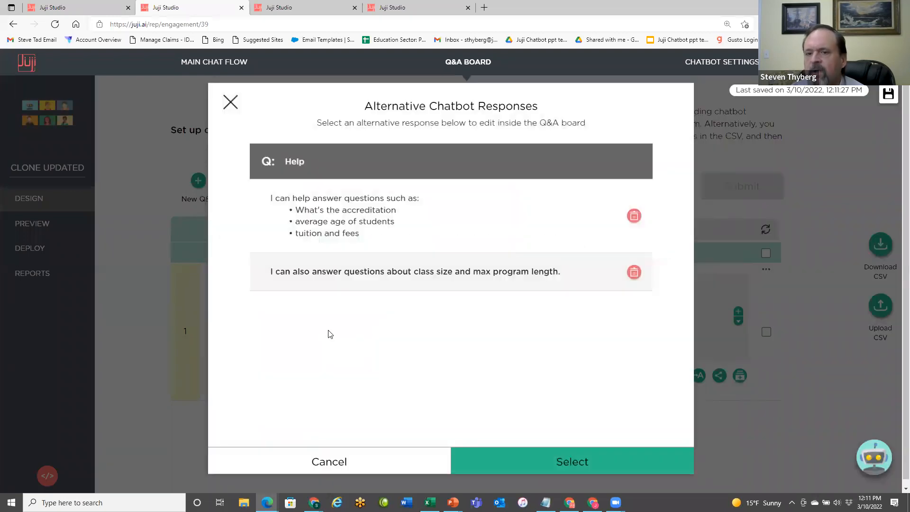
pyautogui.click(635, 273)
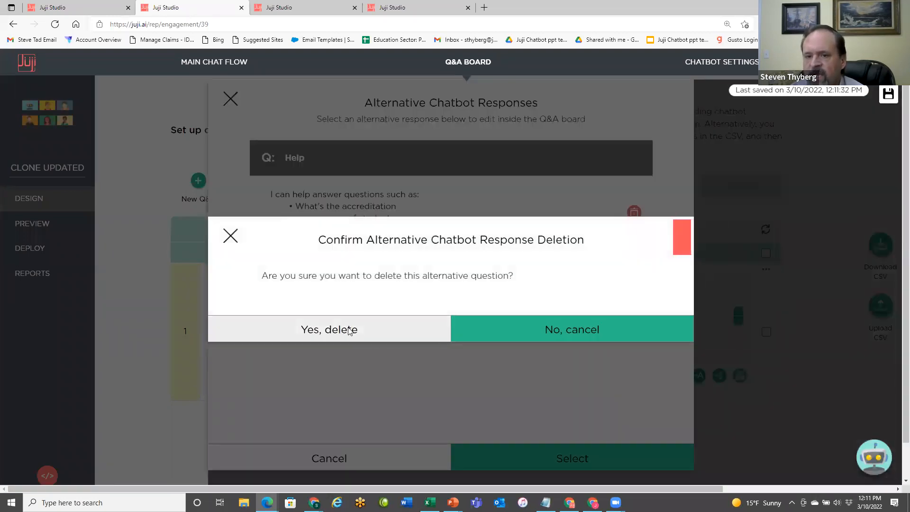
pyautogui.click(349, 331)
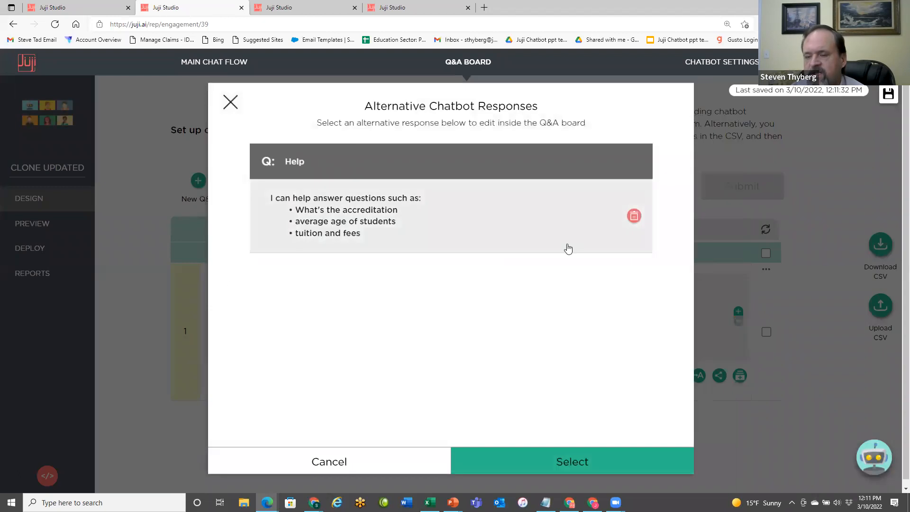
pyautogui.click(629, 220)
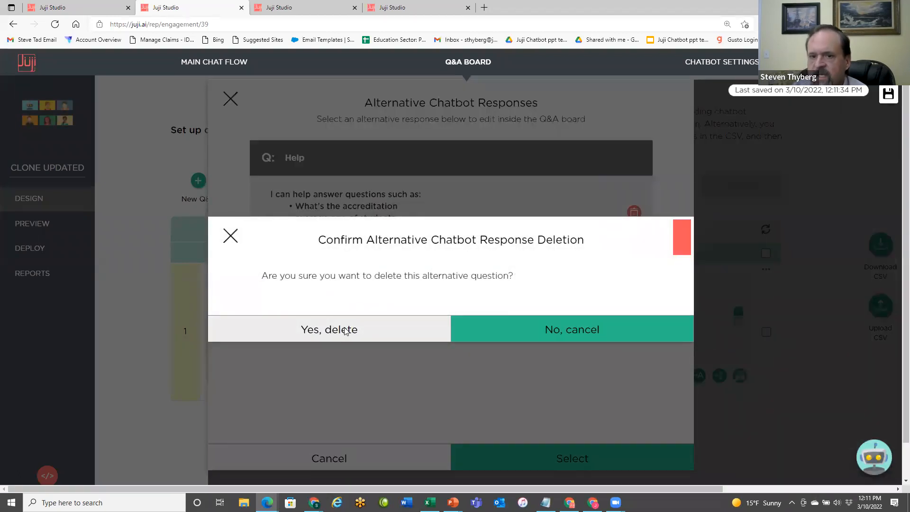
pyautogui.click(345, 332)
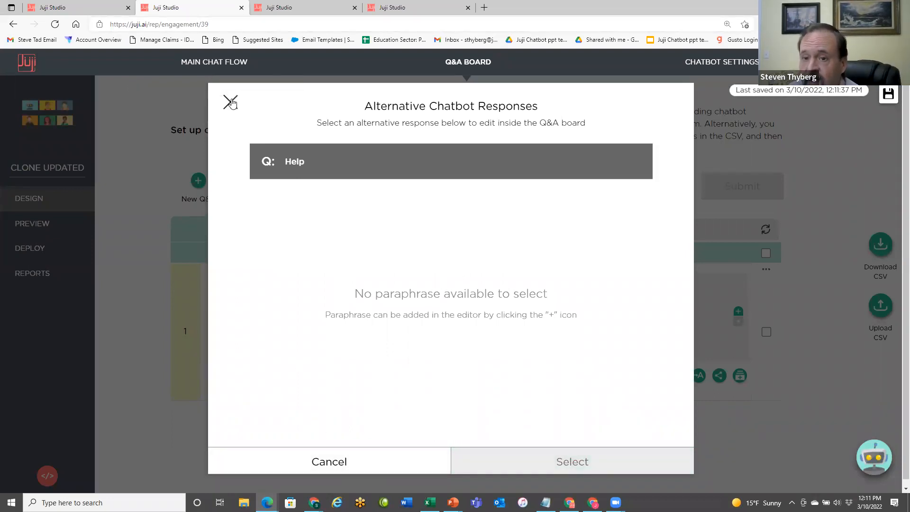
pyautogui.click(231, 102)
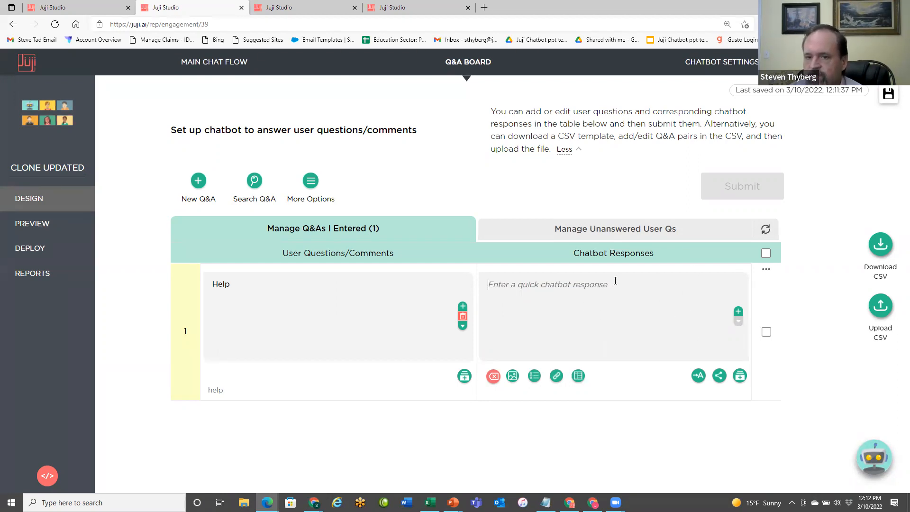
# Auto-generate the Help Q&A with help messages generated from your FAQs only, and dismiss the merge notice
pyautogui.click(311, 185)
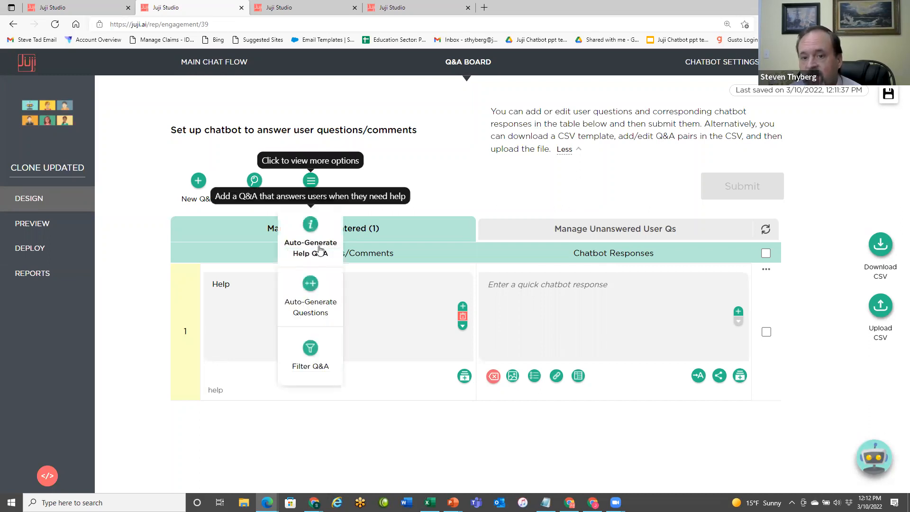
pyautogui.click(445, 189)
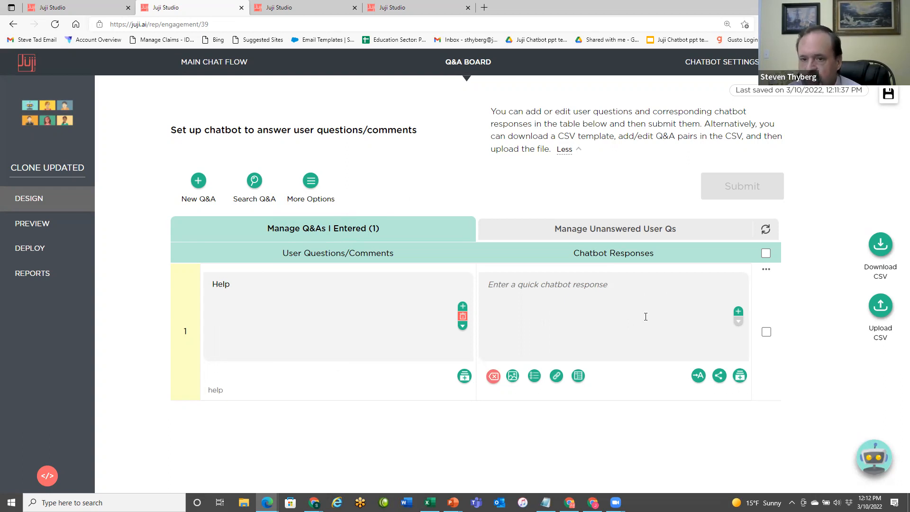
pyautogui.click(311, 185)
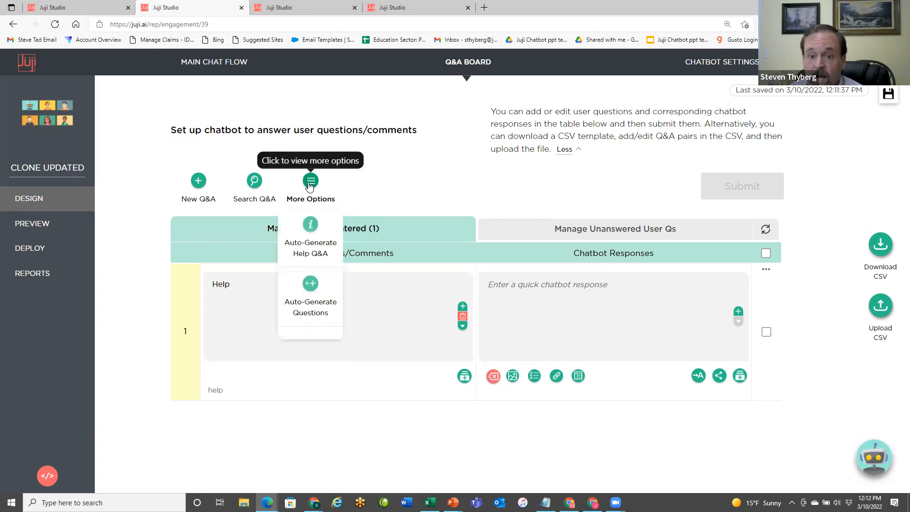
pyautogui.click(314, 231)
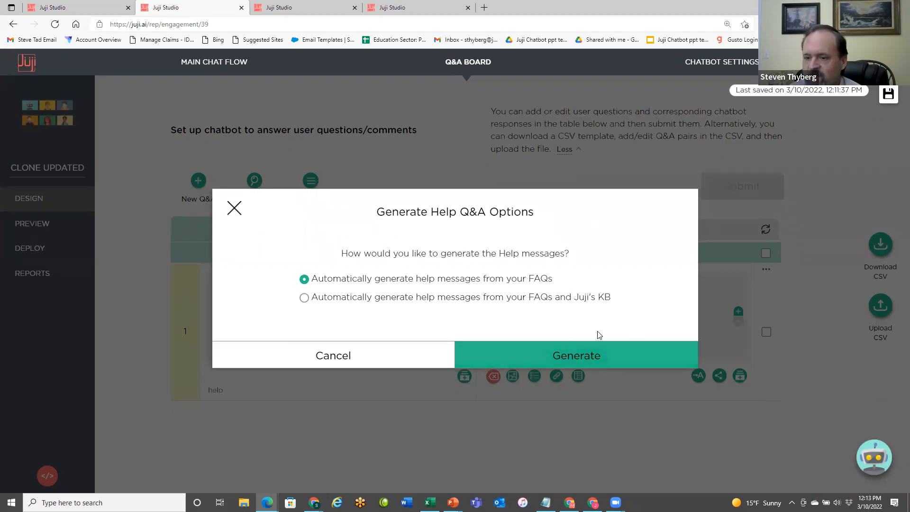
pyautogui.click(584, 356)
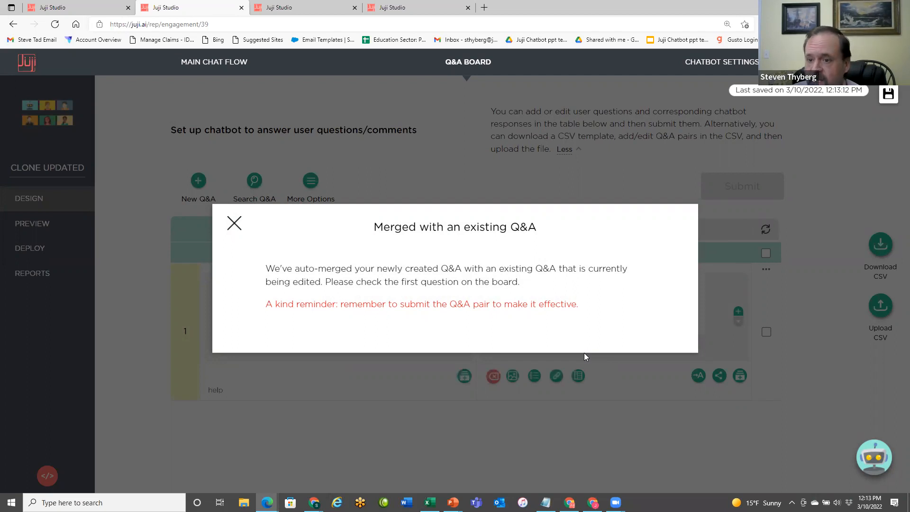
pyautogui.click(235, 227)
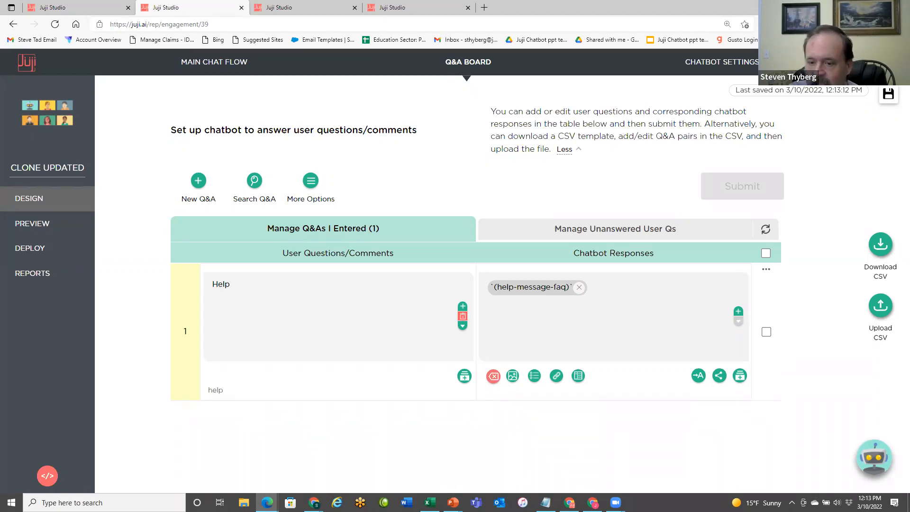
# Switch to Excel and examine the question "Tell me more about out of state tuition" in the answered FAQs CSV
pyautogui.click(425, 502)
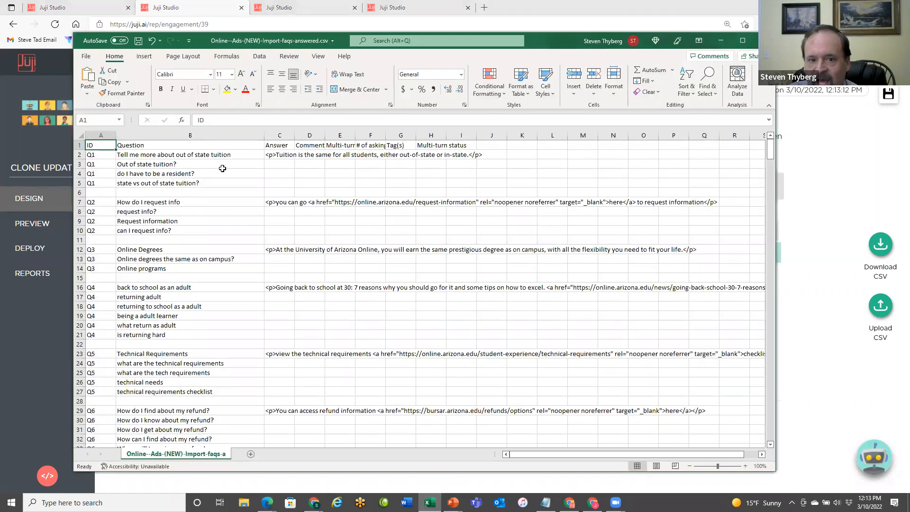
pyautogui.click(200, 155)
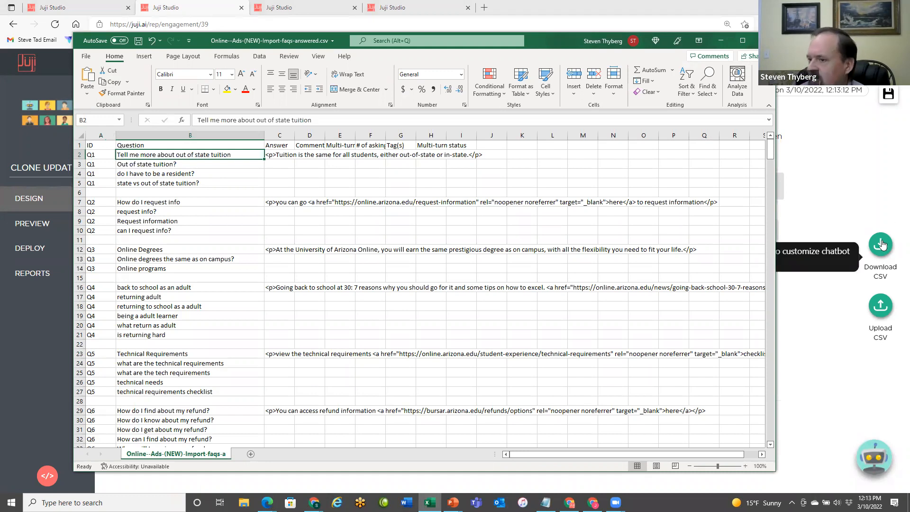
# Browse the chatbot's existing Q&As and compare them with the first question of each group in the answered FAQs CSV in Excel
pyautogui.click(720, 40)
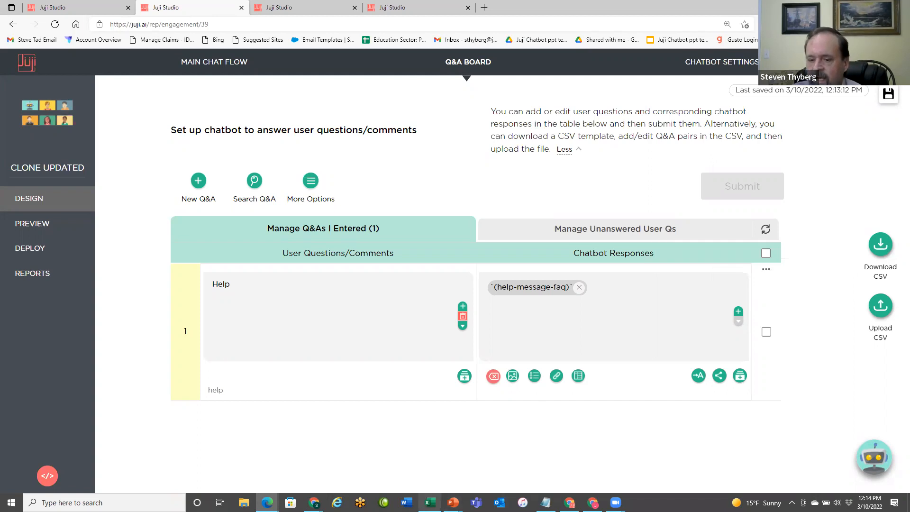
pyautogui.click(430, 502)
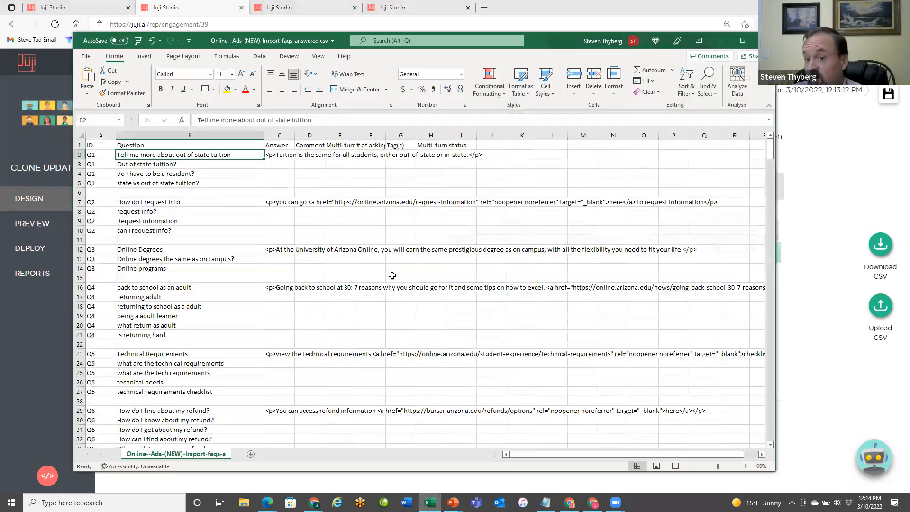
pyautogui.click(722, 40)
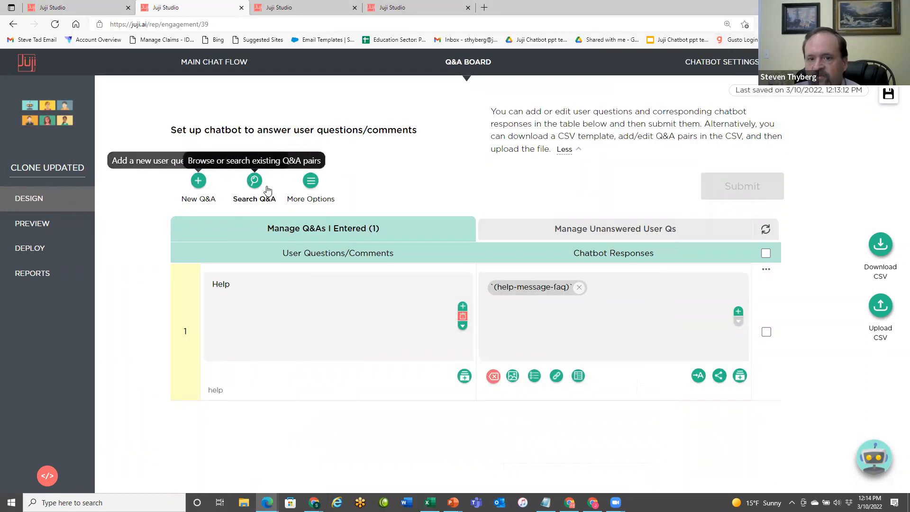
pyautogui.click(255, 182)
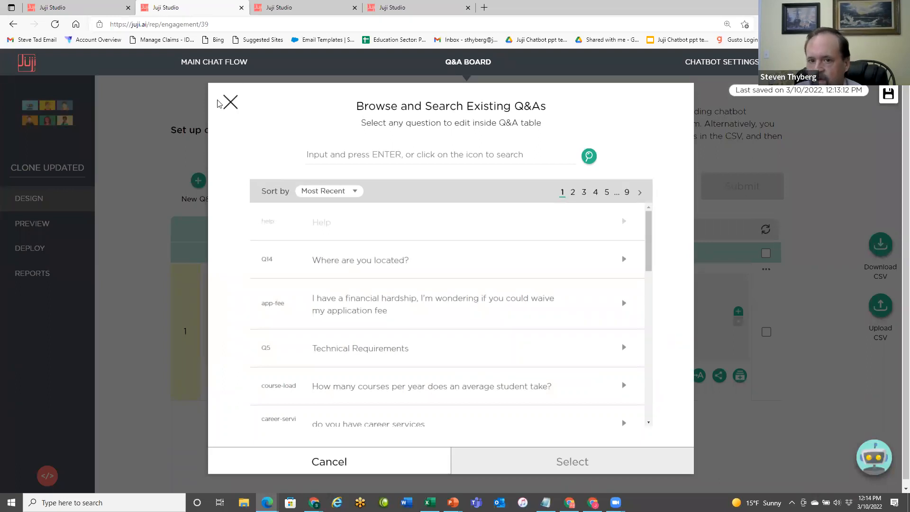
pyautogui.click(231, 101)
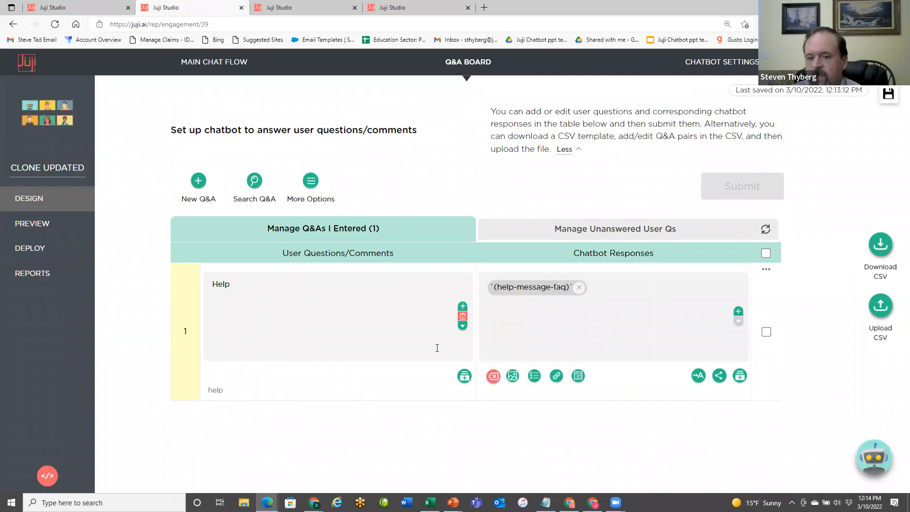
pyautogui.click(430, 502)
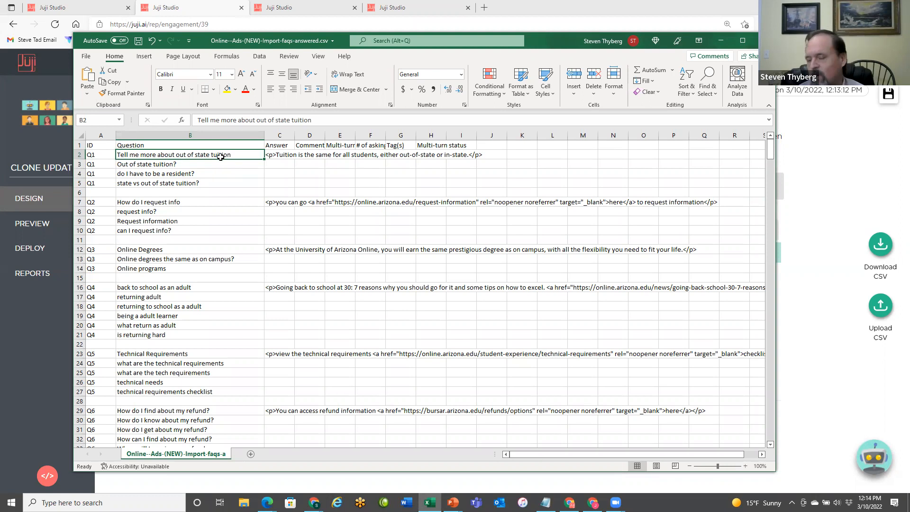
pyautogui.click(720, 42)
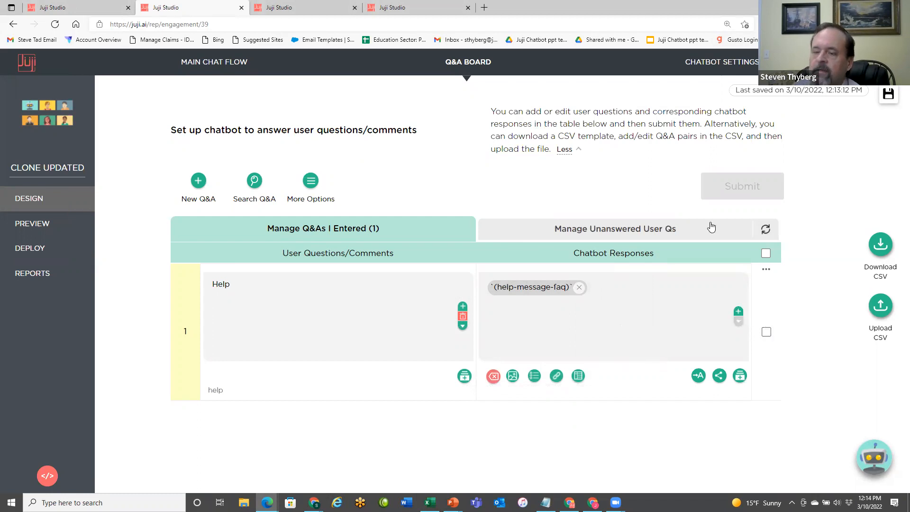
# In the Online Ads (New) Import chatbot's preview, send "Help" and ask the suggested question "any advanced degrees?"
pyautogui.click(337, 13)
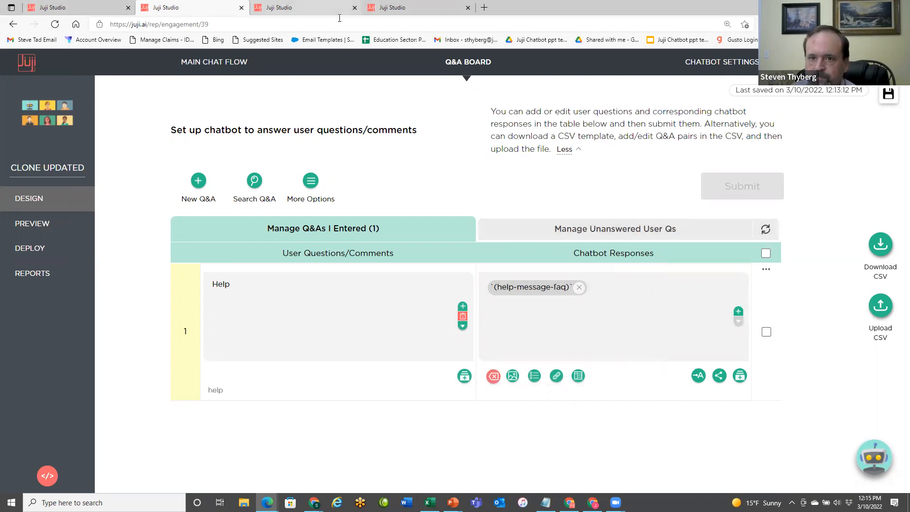
pyautogui.moveTo(453, 503)
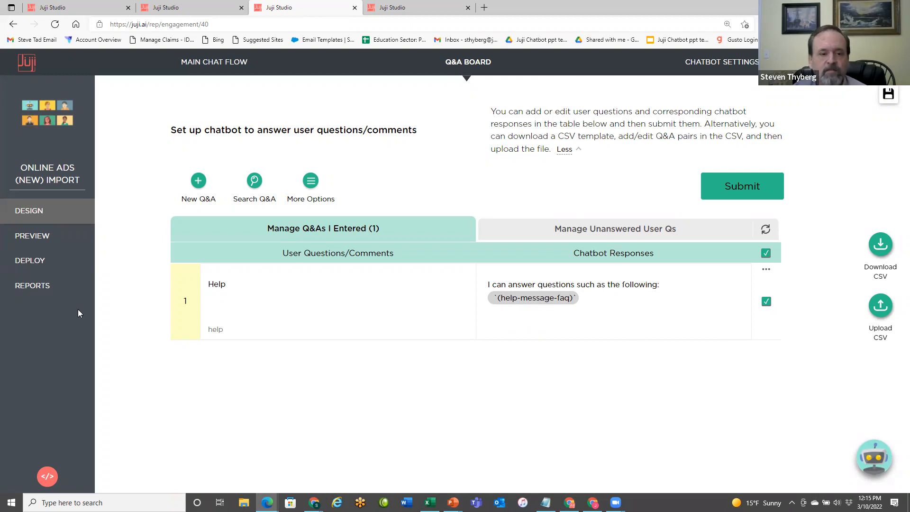
pyautogui.click(21, 238)
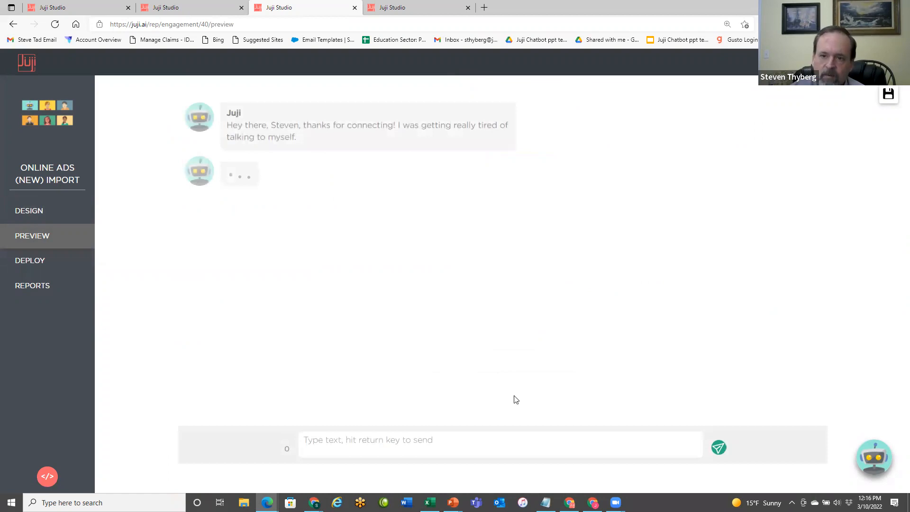
pyautogui.click(461, 441)
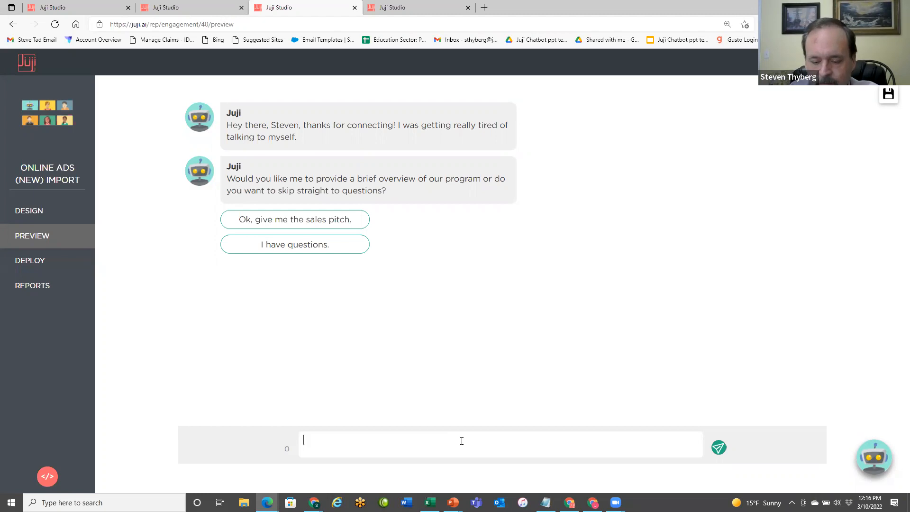
pyautogui.write('Hello')
pyautogui.press('Return')
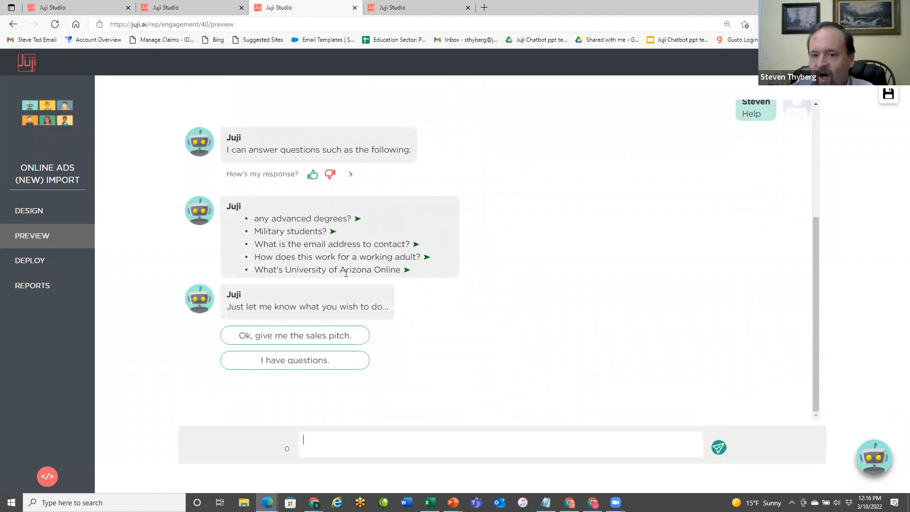
pyautogui.click(358, 220)
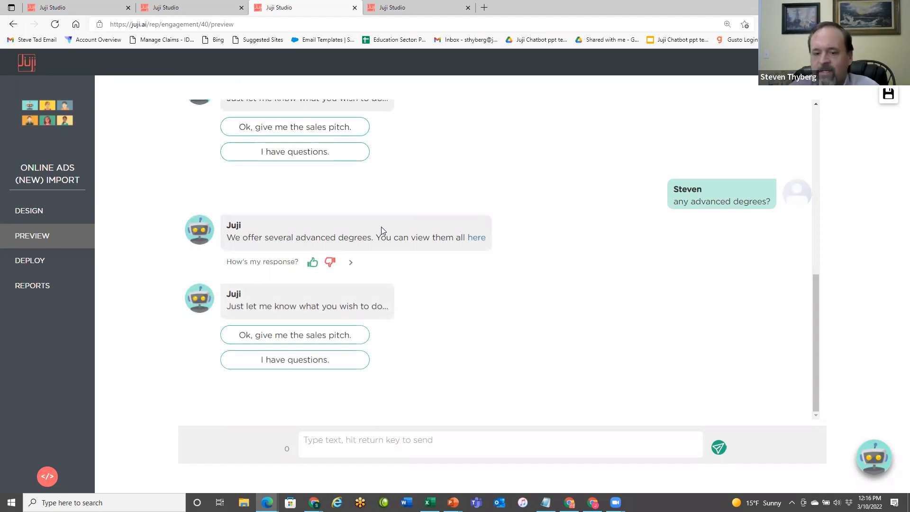
# Send "help" to the chatbot again and ask the suggested question "how many courses are needed for graduation"
pyautogui.click(335, 435)
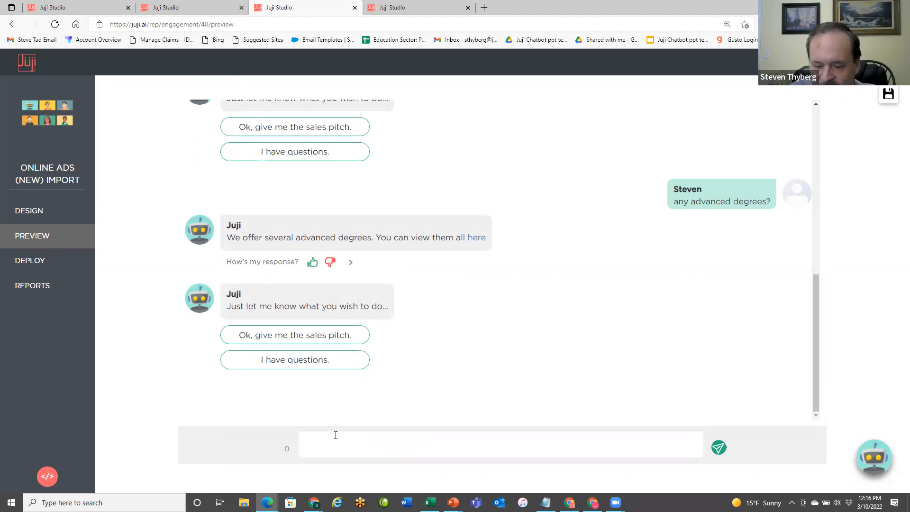
pyautogui.write('help')
pyautogui.press('Return')
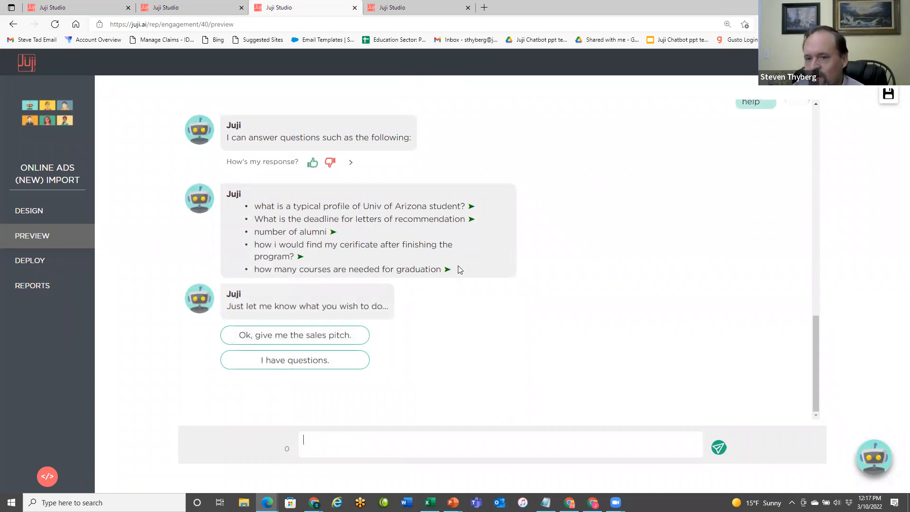
pyautogui.click(446, 272)
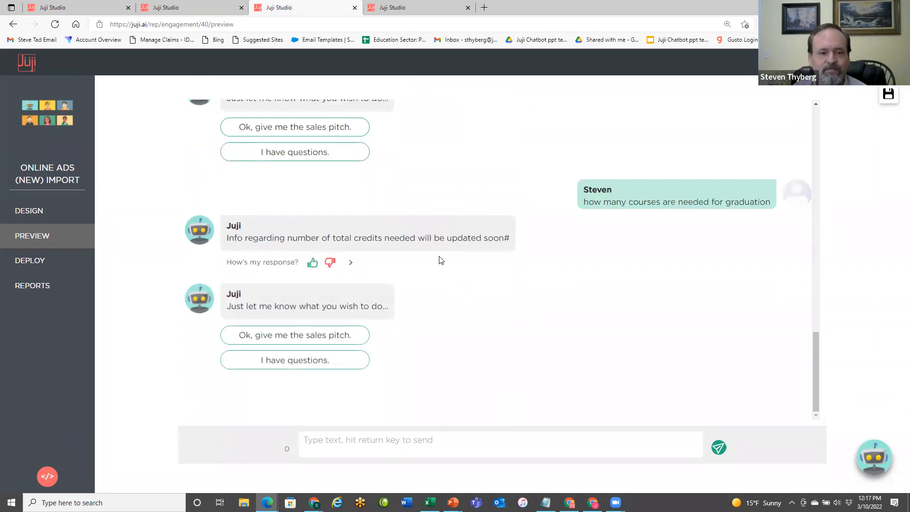
# Return to the chatbot's design and review the questions of the answered FAQs CSV in Excel
pyautogui.click(32, 211)
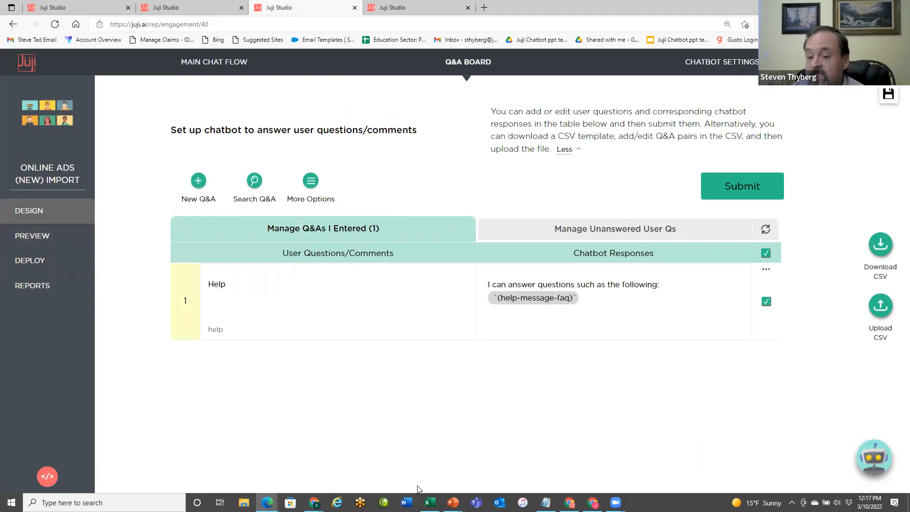
pyautogui.click(430, 502)
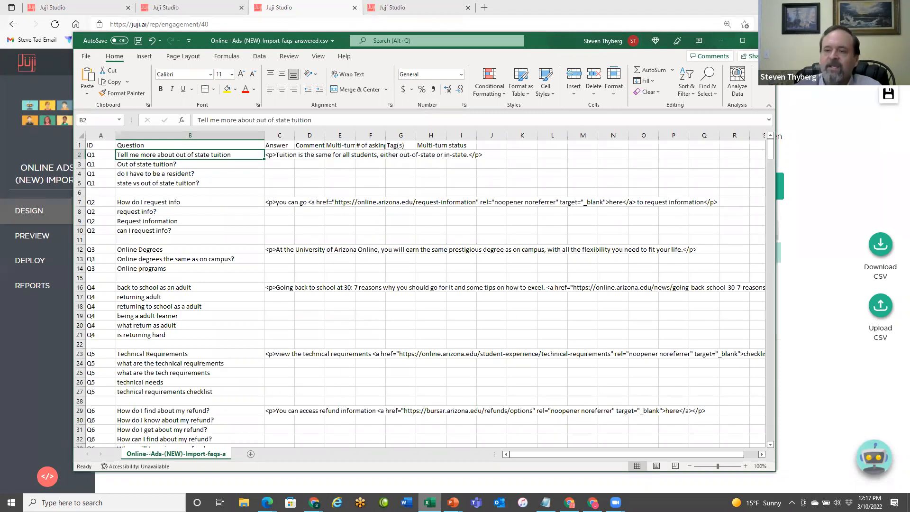
pyautogui.click(720, 42)
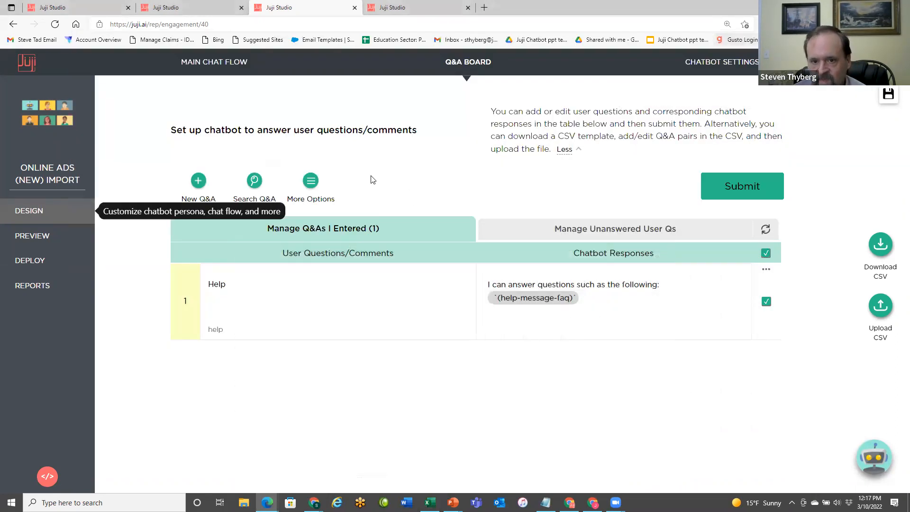
# Add the existing question "can i see the curriculum of Univ of Arizona?" to the Q&A table for editing
pyautogui.click(255, 182)
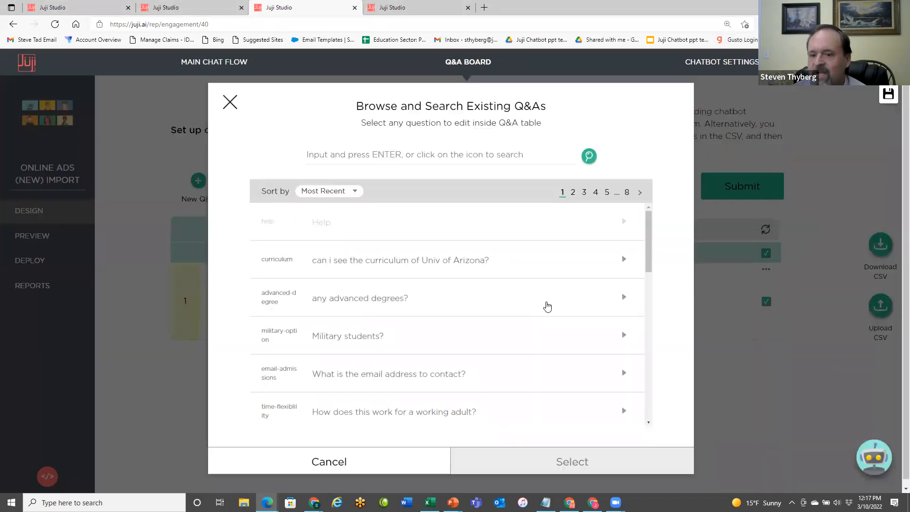
pyautogui.scroll(-1, 547, 306)
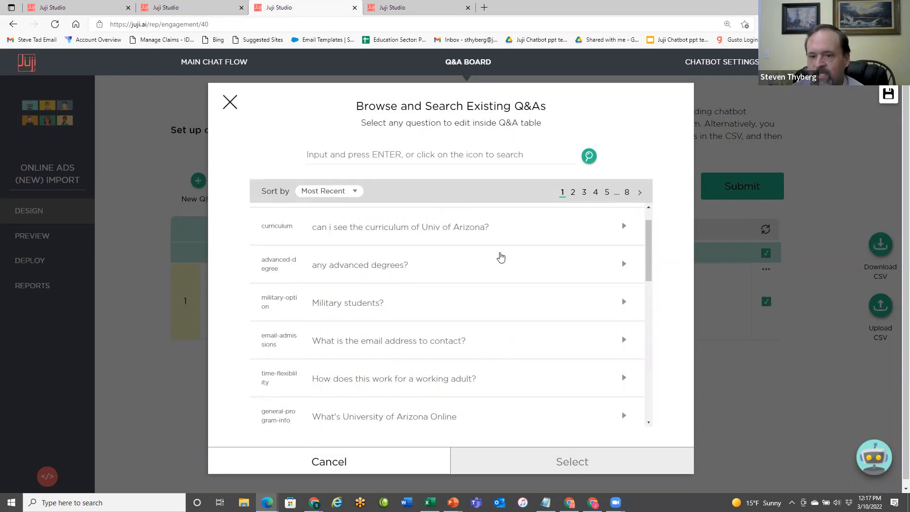
pyautogui.click(503, 227)
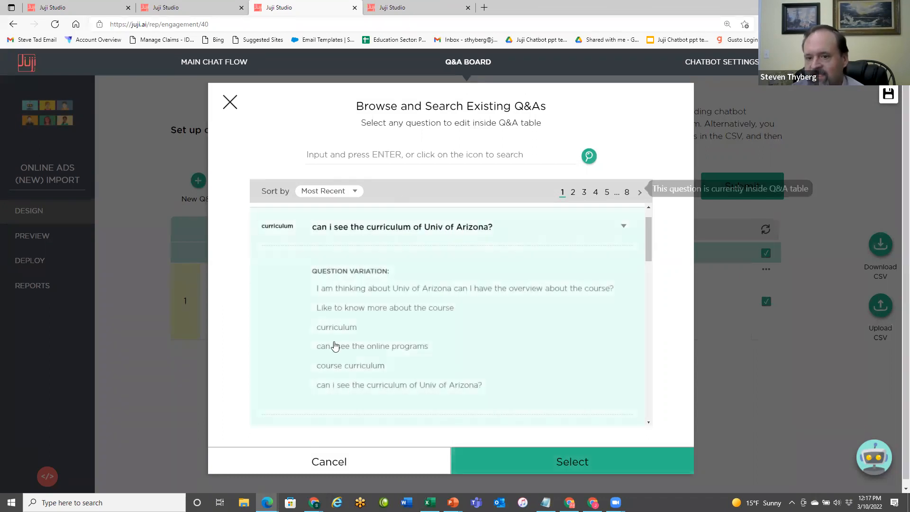
pyautogui.click(578, 462)
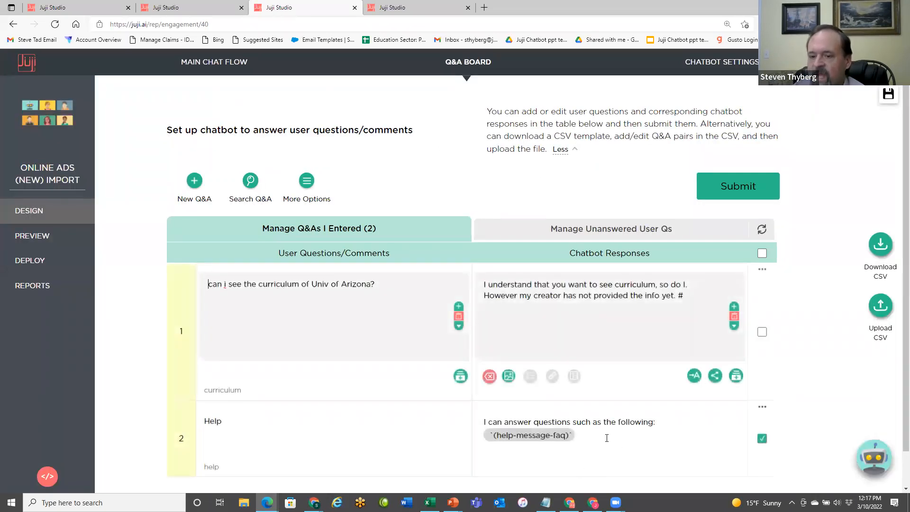
pyautogui.click(652, 338)
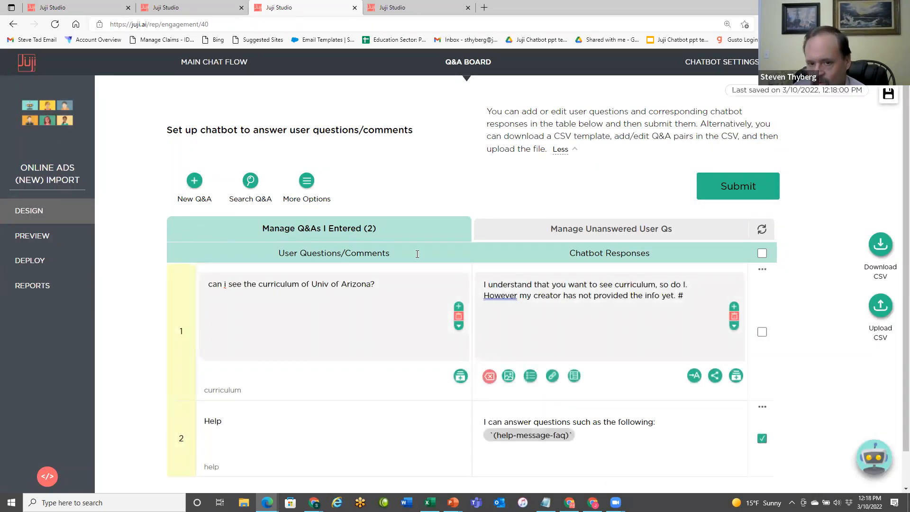
# Add the tag #NO-SHOW to the Univ of Arizona curriculum question and save it
pyautogui.click(761, 270)
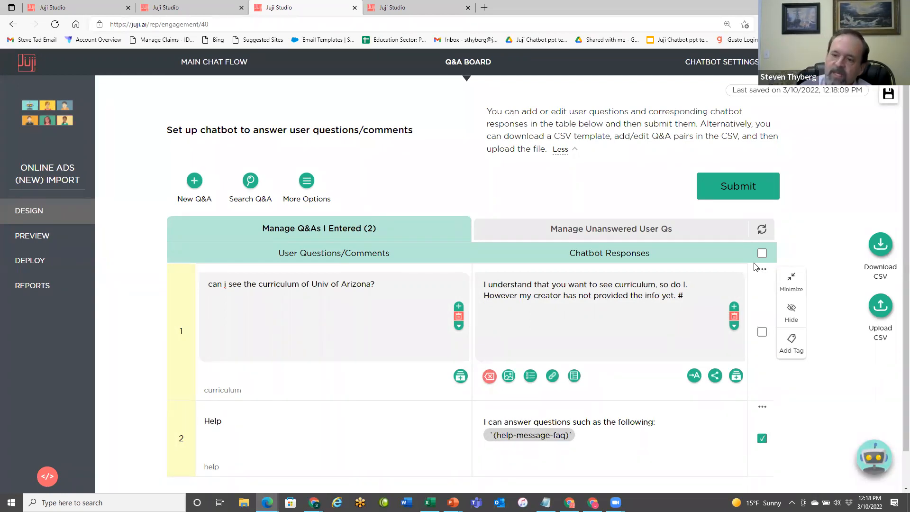
pyautogui.click(794, 342)
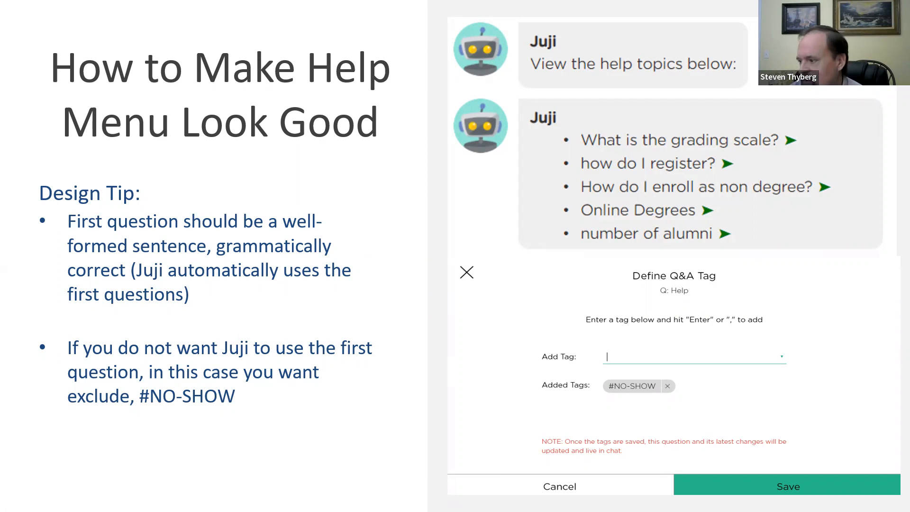
pyautogui.hotkey('alt', 'Tab')
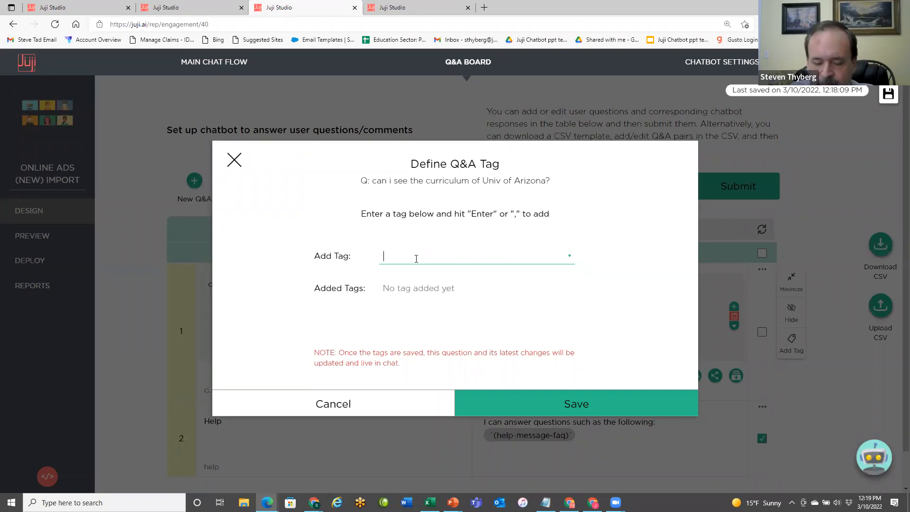
pyautogui.write('#')
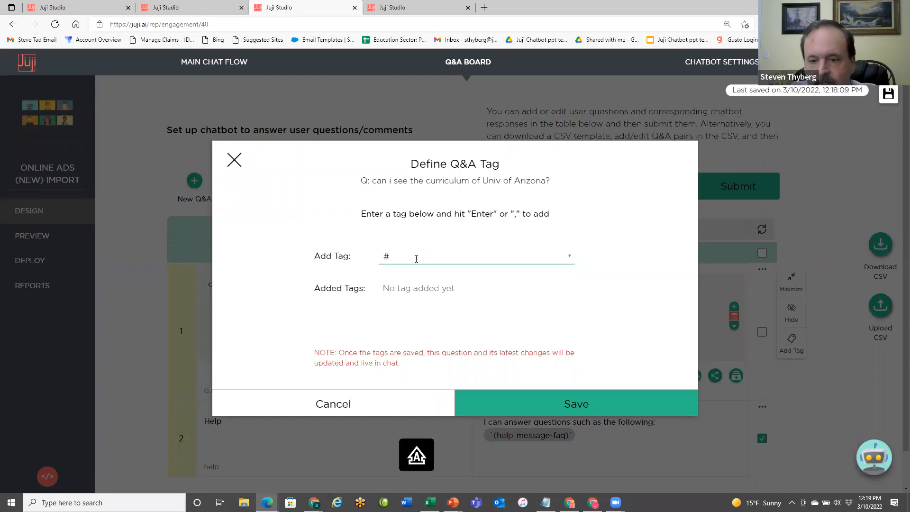
pyautogui.write('NO')
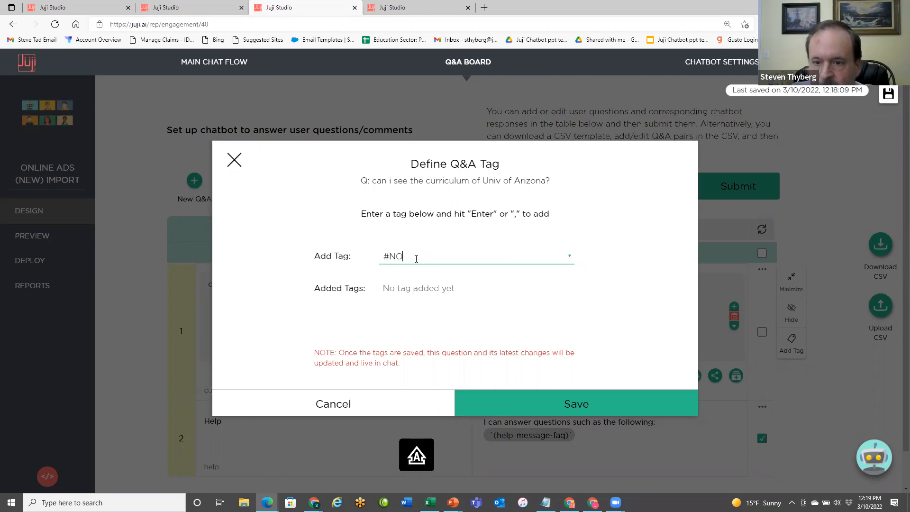
pyautogui.write('-SHOW')
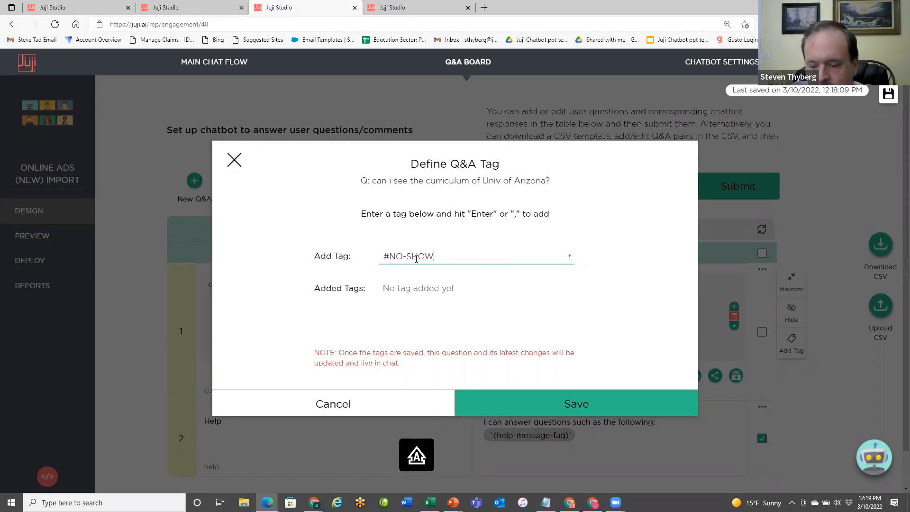
pyautogui.press('Return')
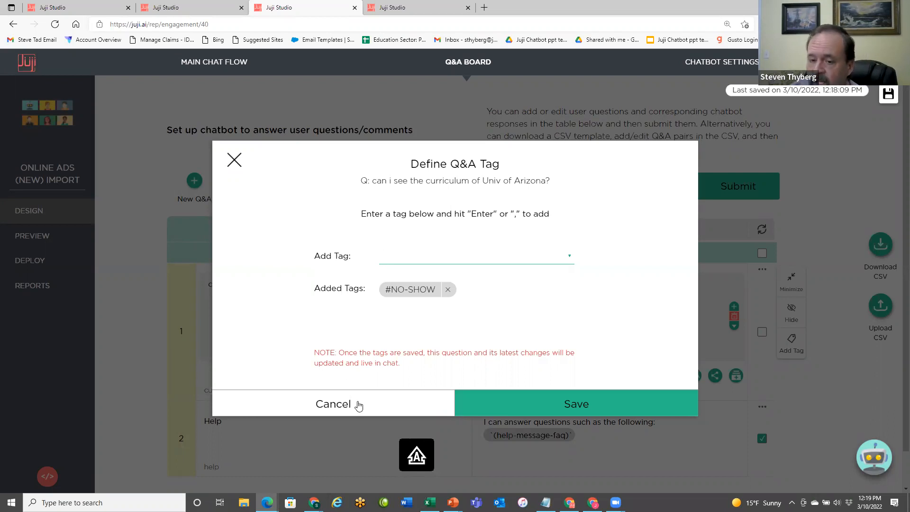
pyautogui.click(588, 404)
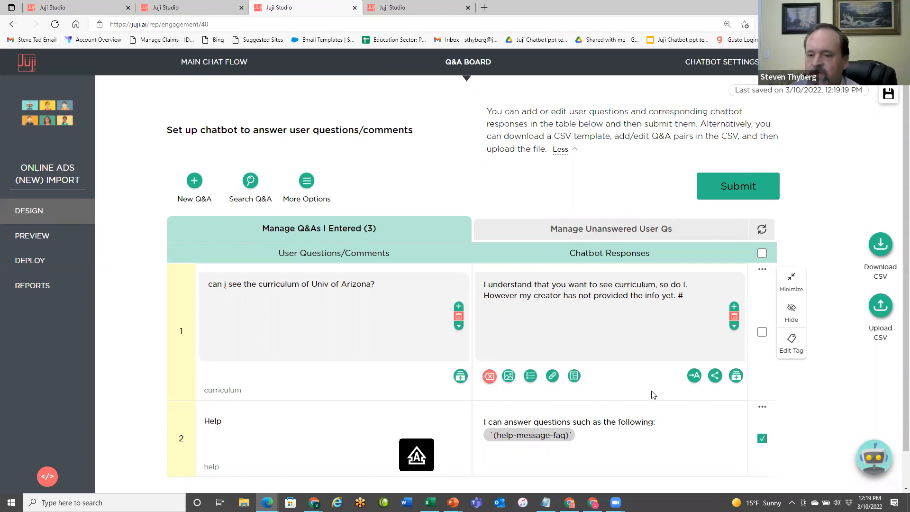
# Switch to the PowerPoint slideshow and advance to the slide "Where to use/setup Help Menu"
pyautogui.scroll(-1, 657, 403)
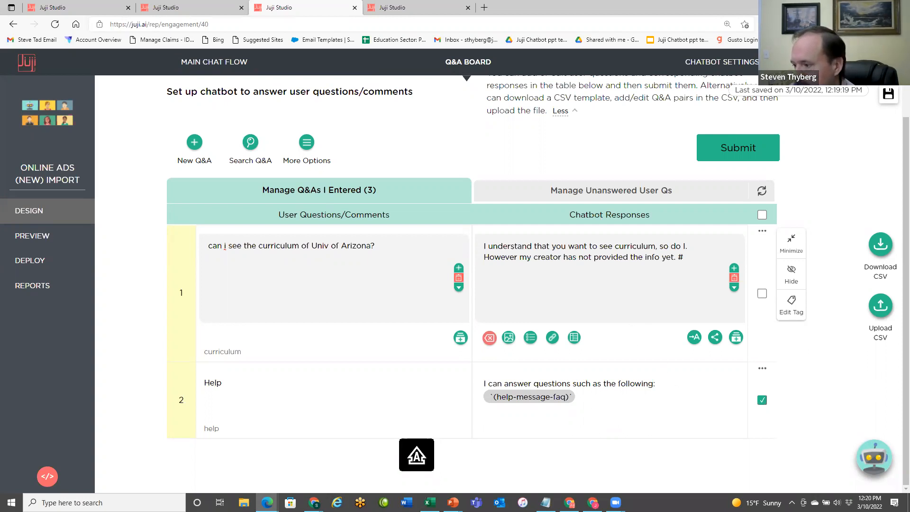
pyautogui.hotkey('alt', 'Tab')
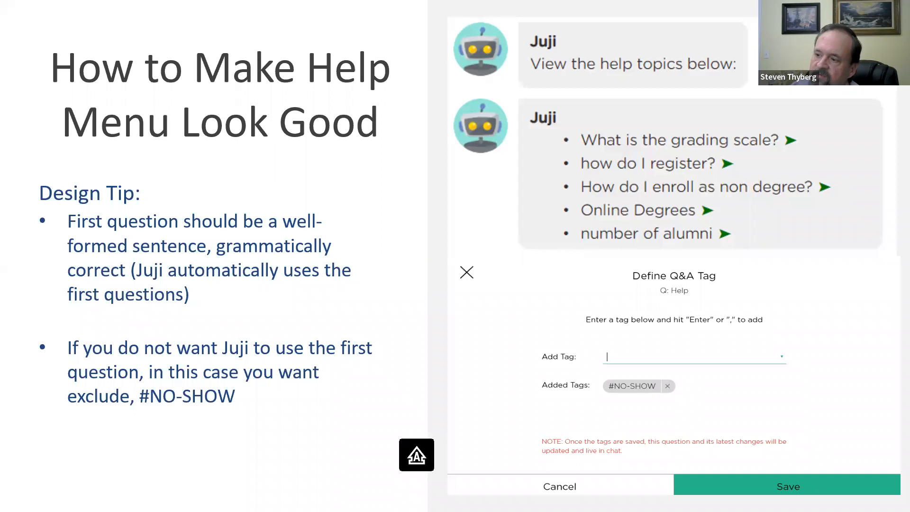
pyautogui.press('Right')
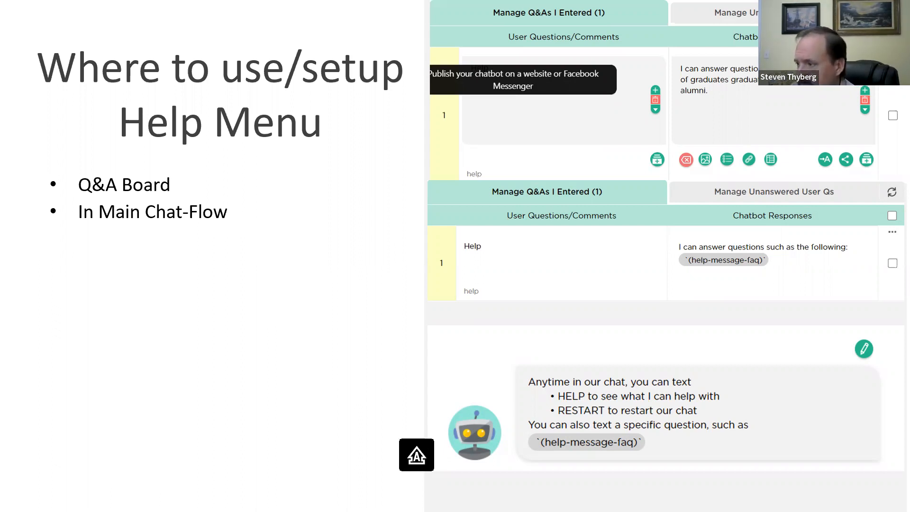
# Switch to the browser and open the "Info and Help" message in the Clone of Clone Updated chatbot's main chat flow for editing
pyautogui.hotkey('alt', 'Tab')
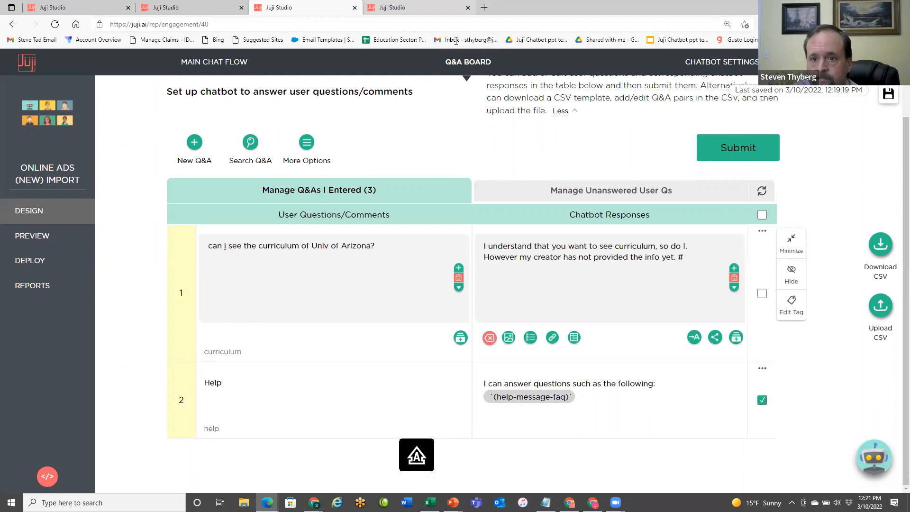
pyautogui.click(453, 7)
pyautogui.click(462, 63)
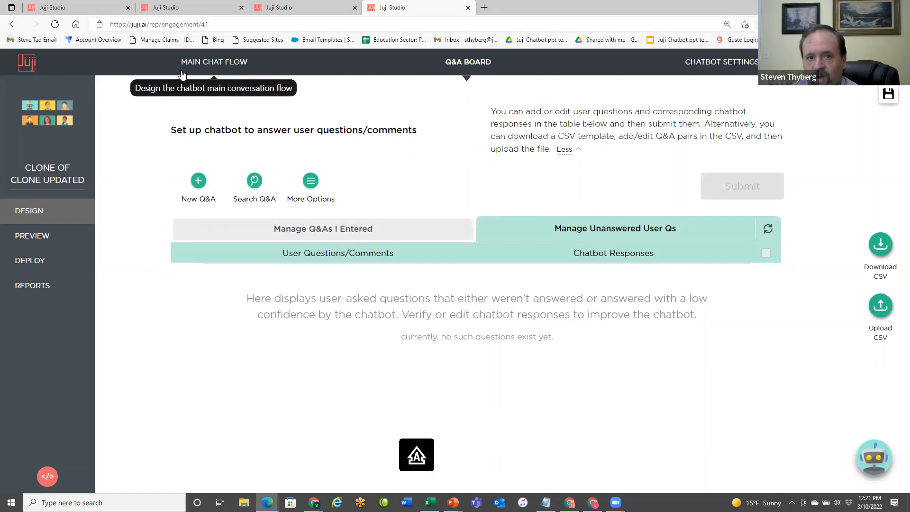
pyautogui.click(211, 63)
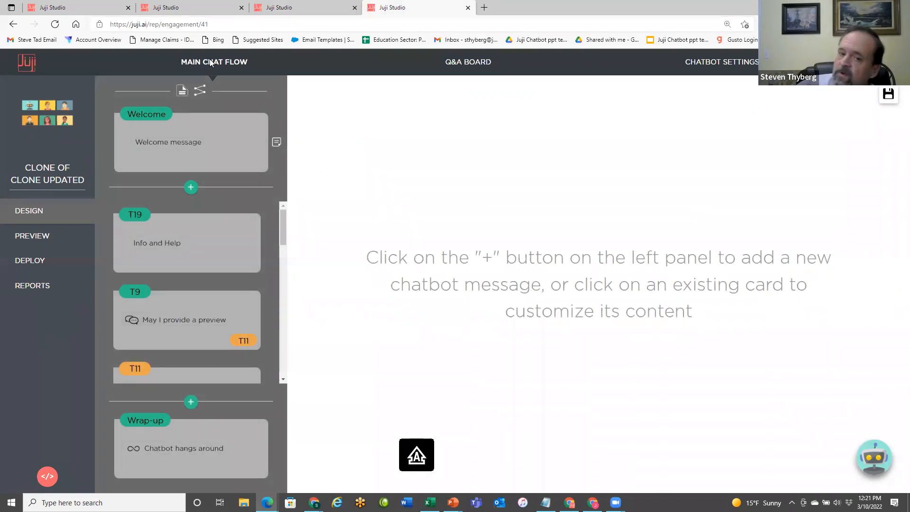
pyautogui.moveTo(211, 224)
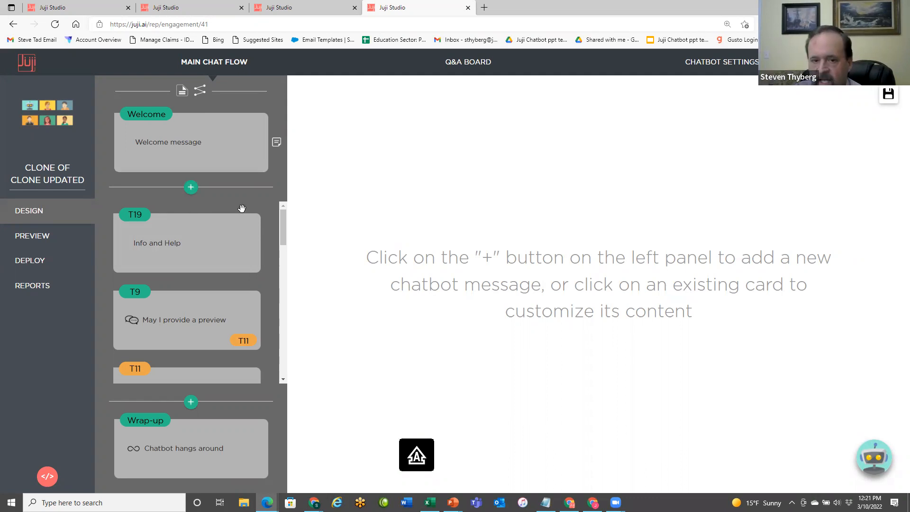
pyautogui.click(167, 234)
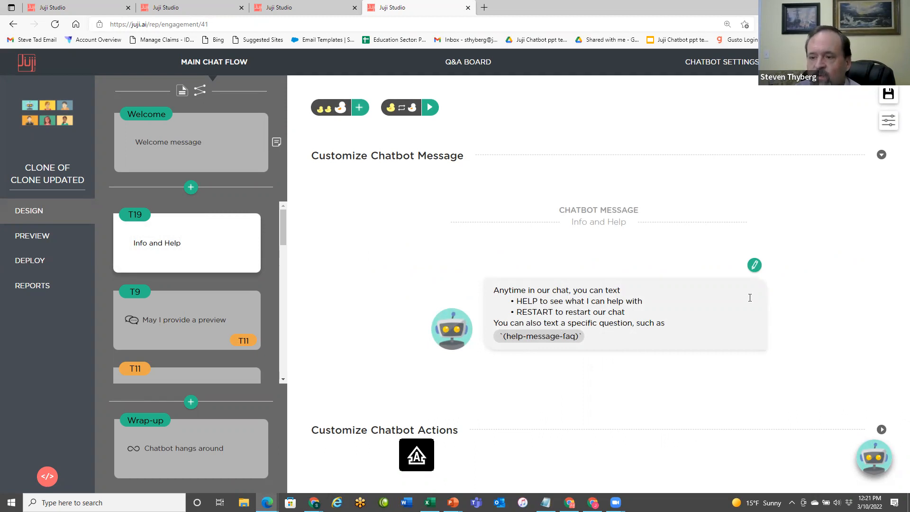
pyautogui.click(755, 265)
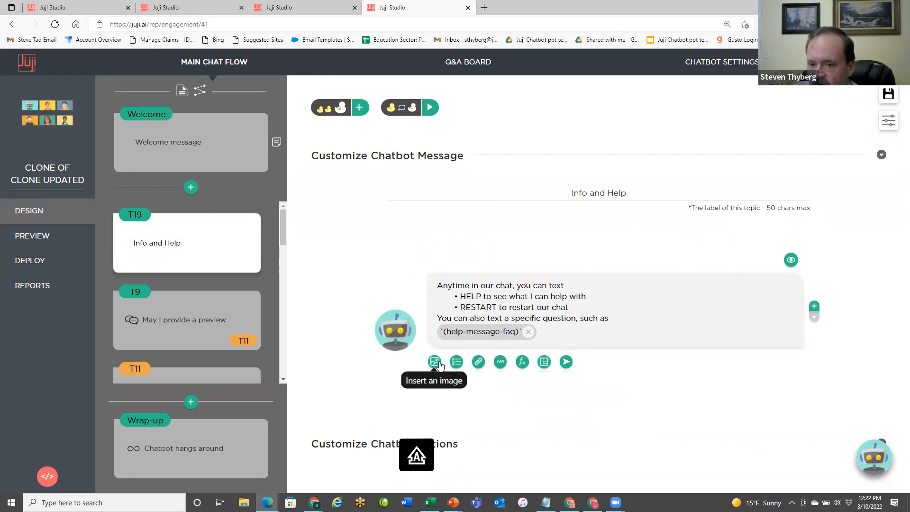
# Review the functions matching "help" that can be inserted into the Info and Help message, and close the list without adding any
pyautogui.click(523, 363)
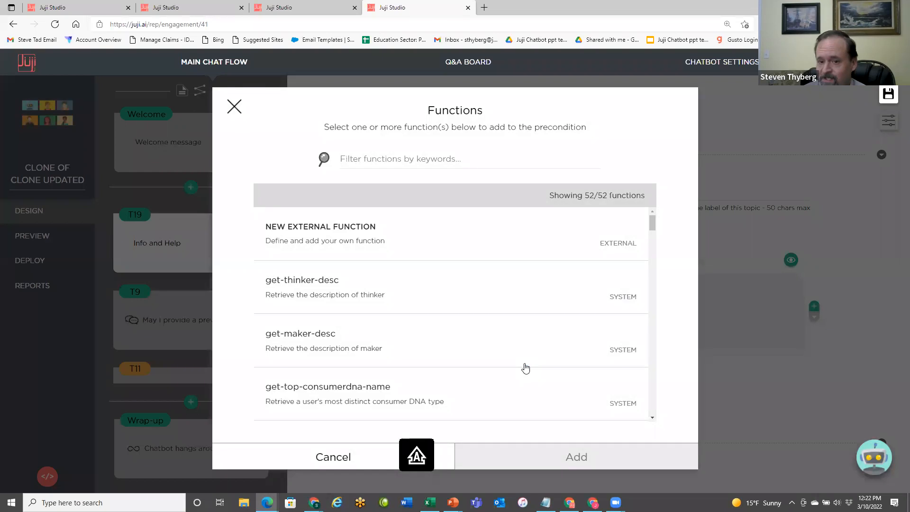
pyautogui.click(371, 159)
pyautogui.write('help')
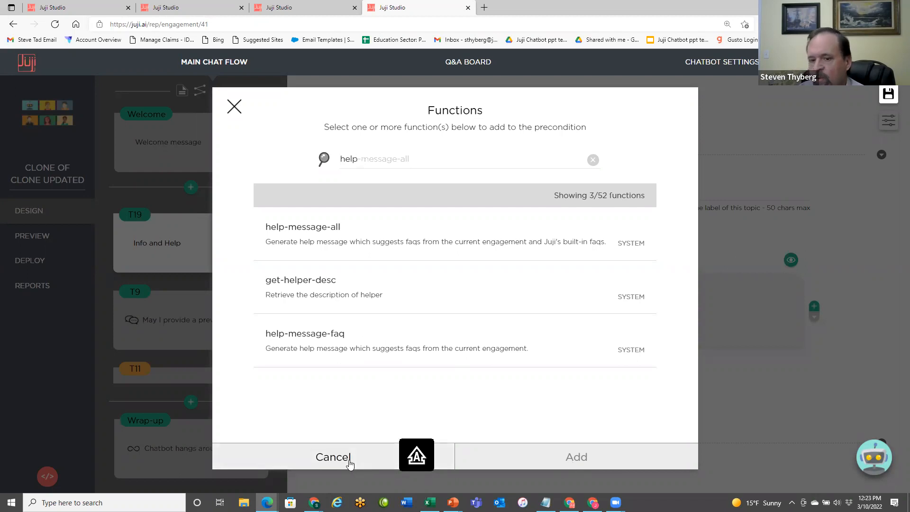
pyautogui.click(349, 459)
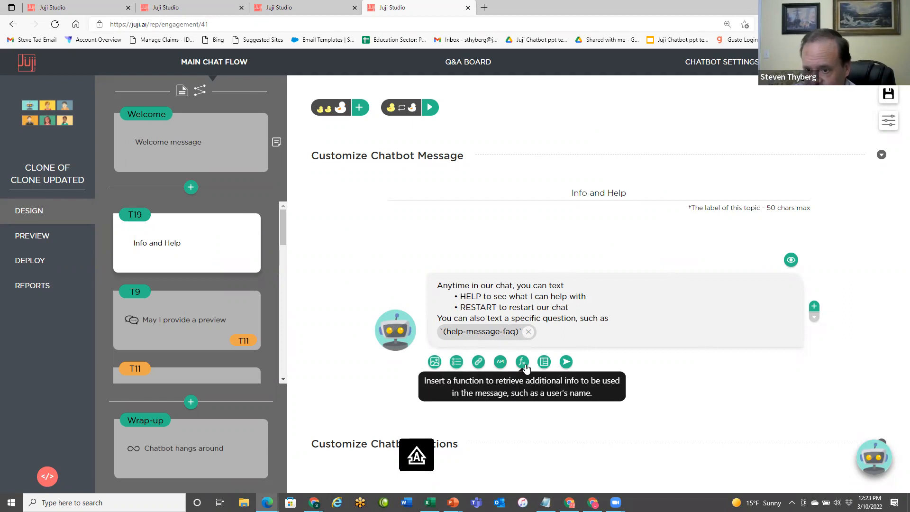
# Preview the chatbot, ask the suggested question "how do I register?", and return to the design
pyautogui.click(33, 236)
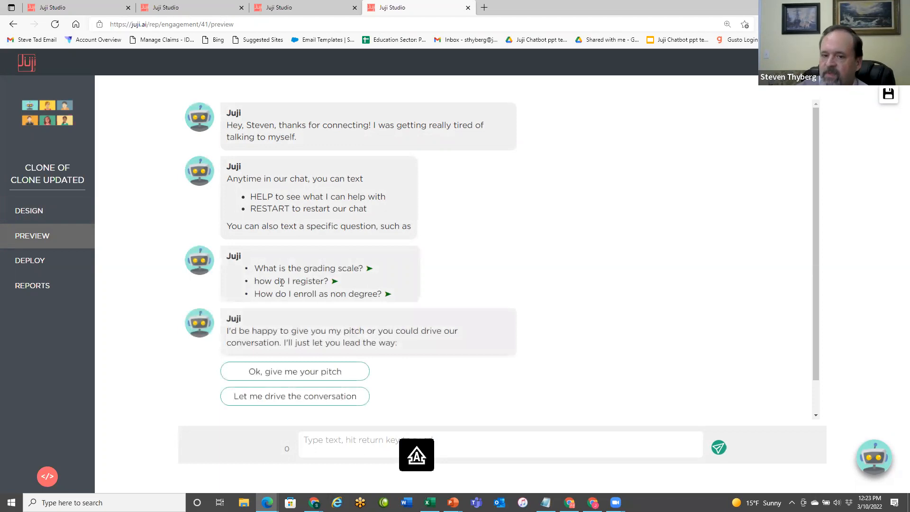
pyautogui.click(334, 282)
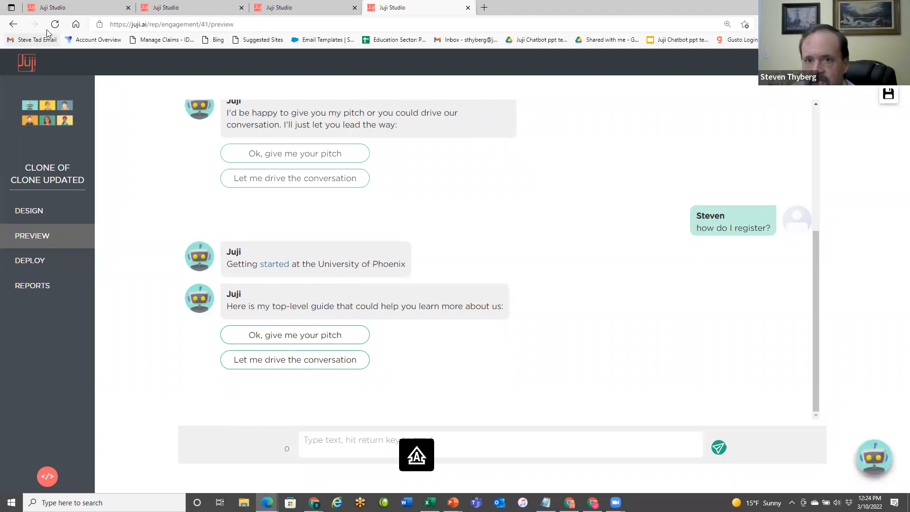
pyautogui.click(37, 209)
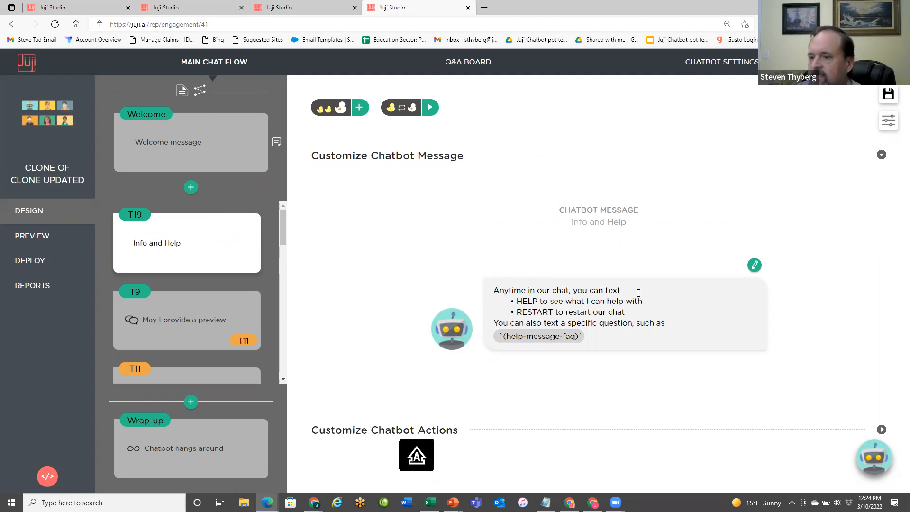
# Reopen the Info and Help message for editing and filter its insertable functions by "help" again, leaving without adding one
pyautogui.click(754, 267)
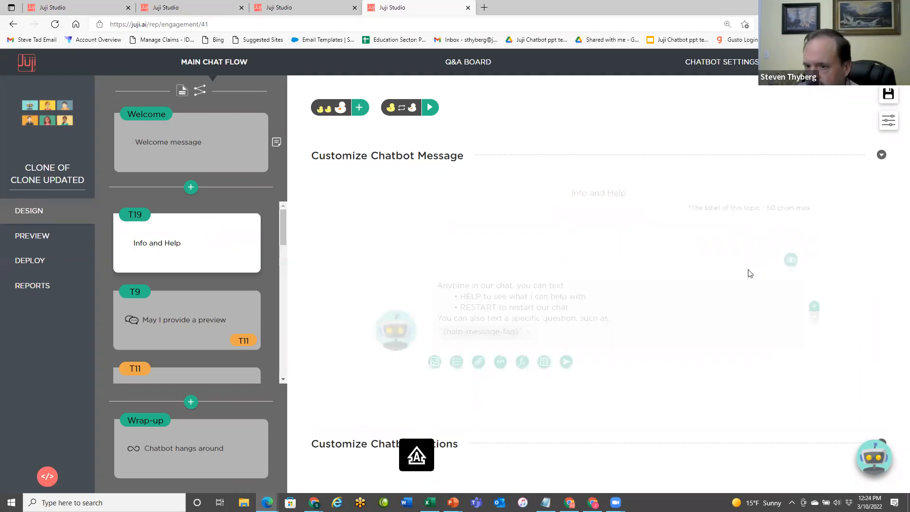
pyautogui.click(522, 362)
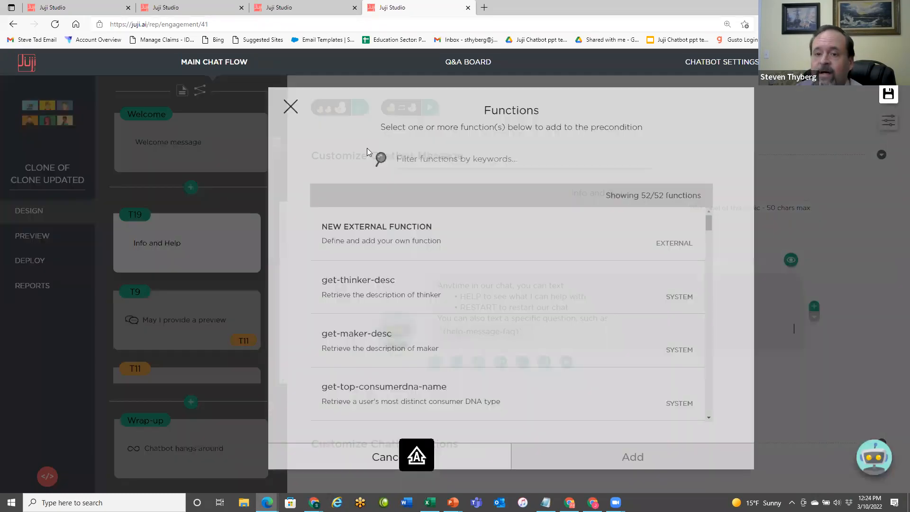
pyautogui.write('help')
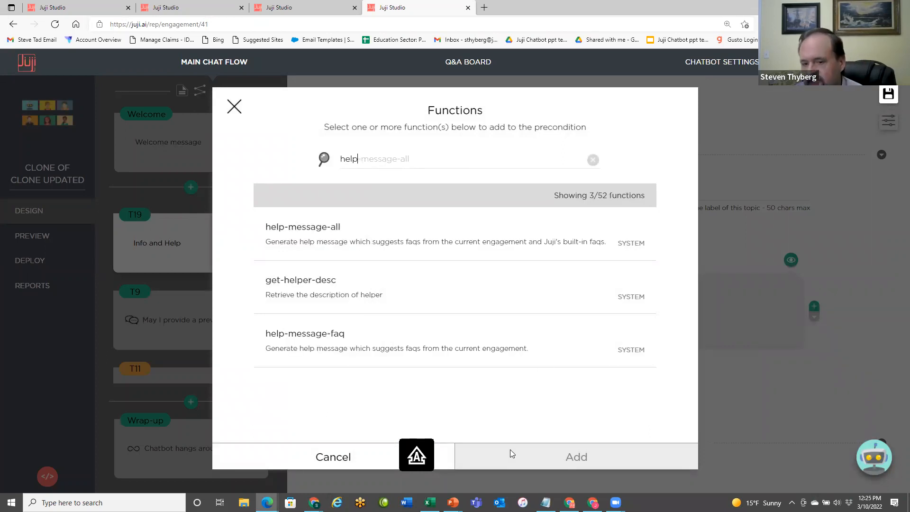
pyautogui.click(516, 340)
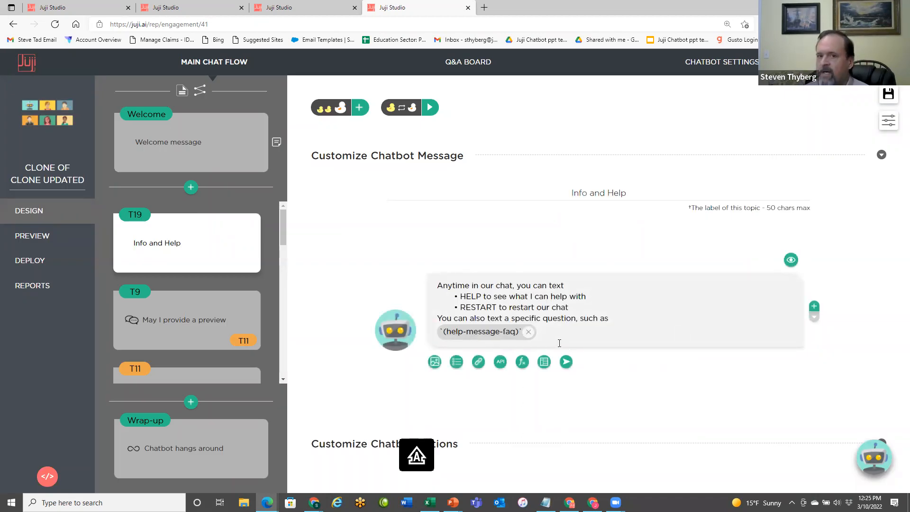
# Switch to the Online Ads (New) Import chatbot's Q&A board and browse its existing Q&As, closing the list without selecting any
pyautogui.click(350, 14)
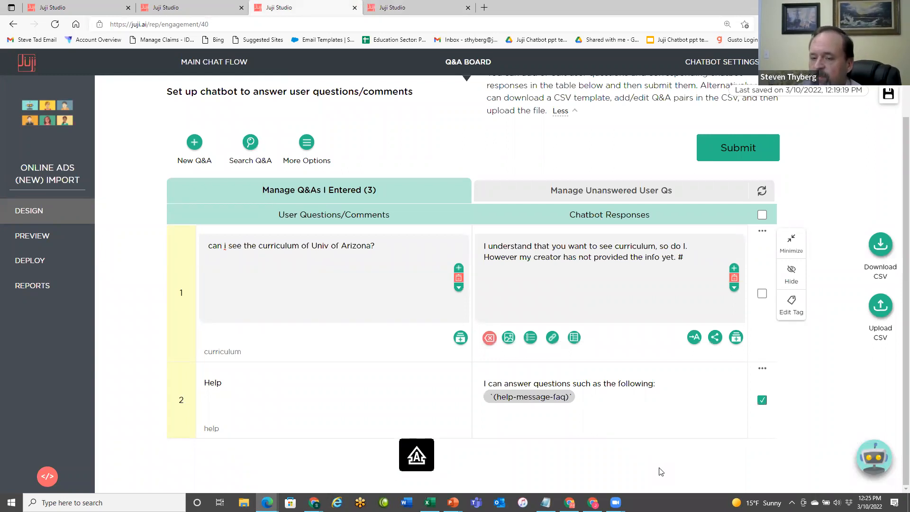
pyautogui.click(251, 144)
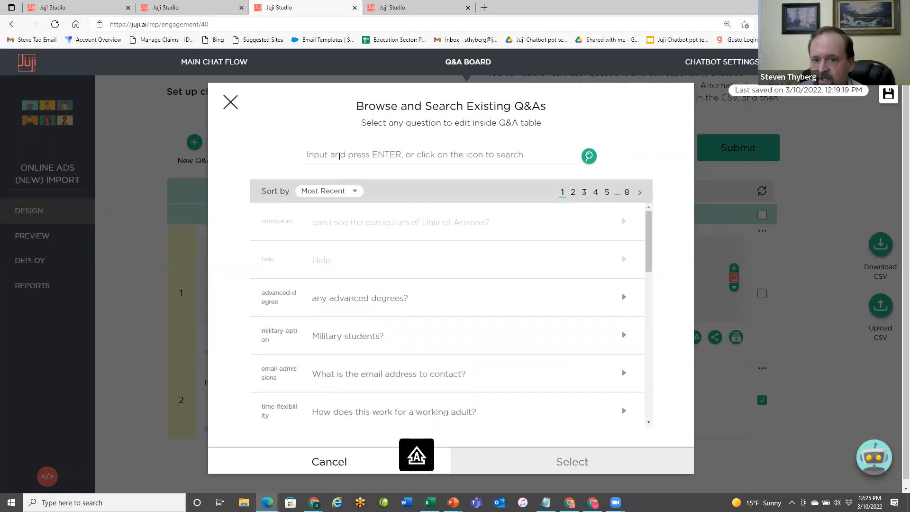
pyautogui.click(355, 153)
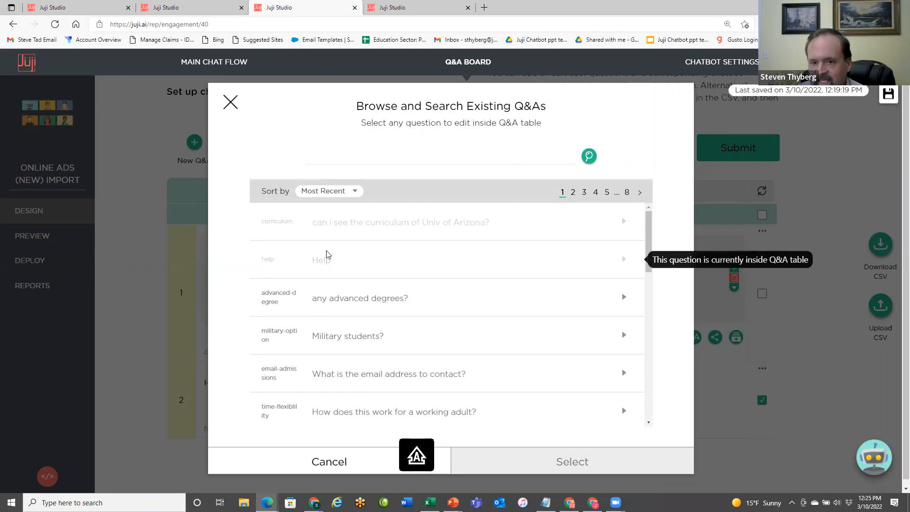
pyautogui.click(231, 102)
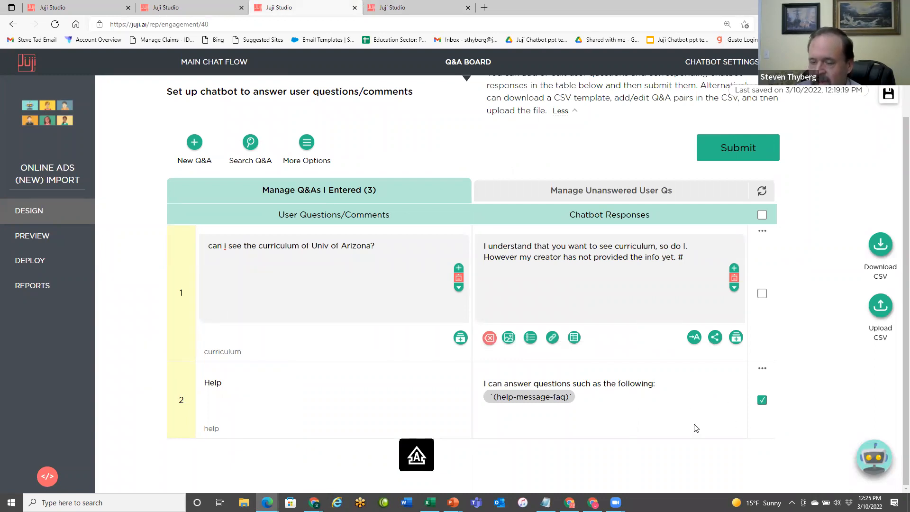
# Expand the Help Q&A, check the Auto-Generate Help Q&A options without generating, and highlight the response's introductory sentence
pyautogui.click(392, 389)
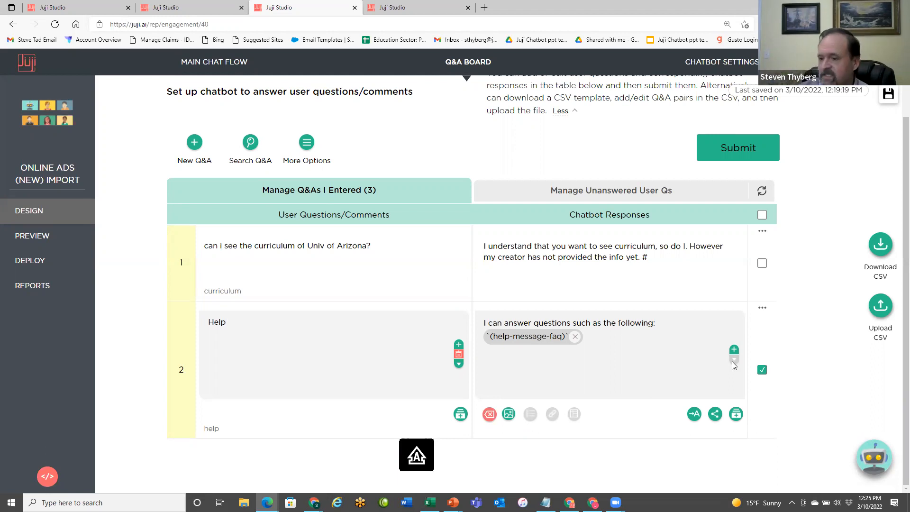
pyautogui.click(306, 143)
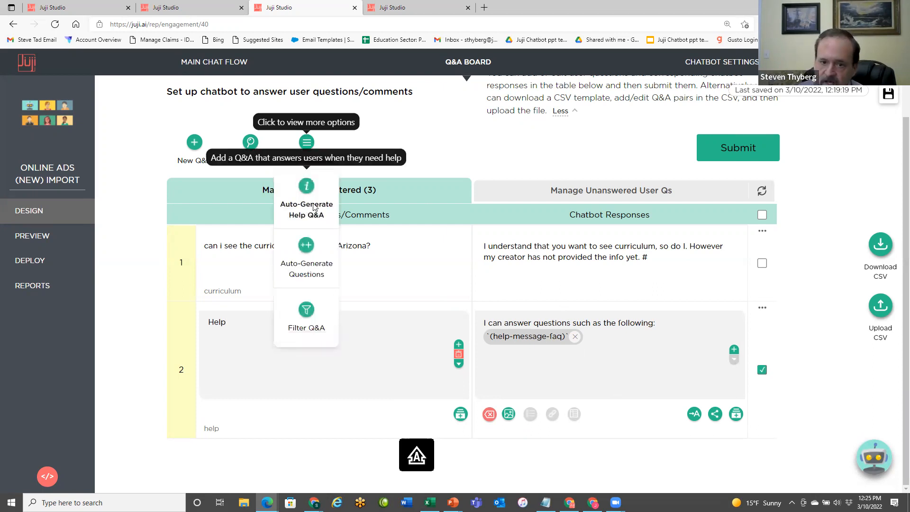
pyautogui.click(314, 207)
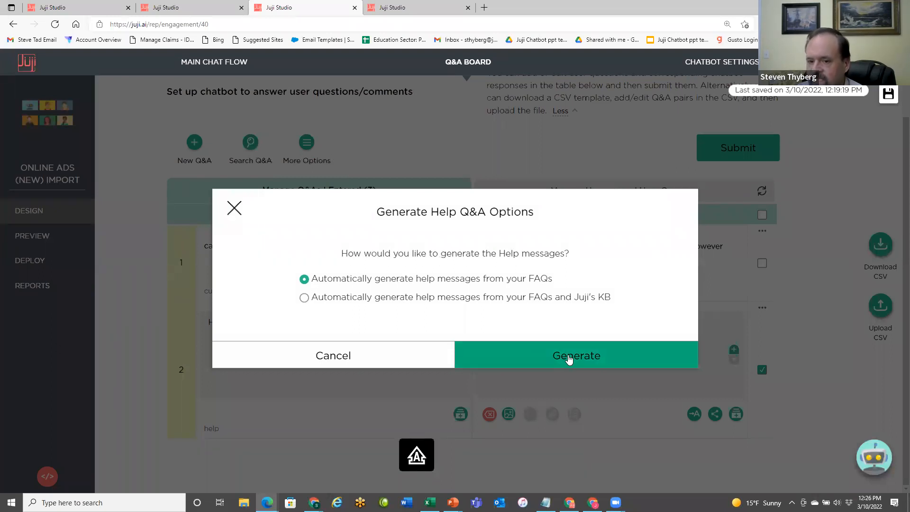
pyautogui.click(335, 357)
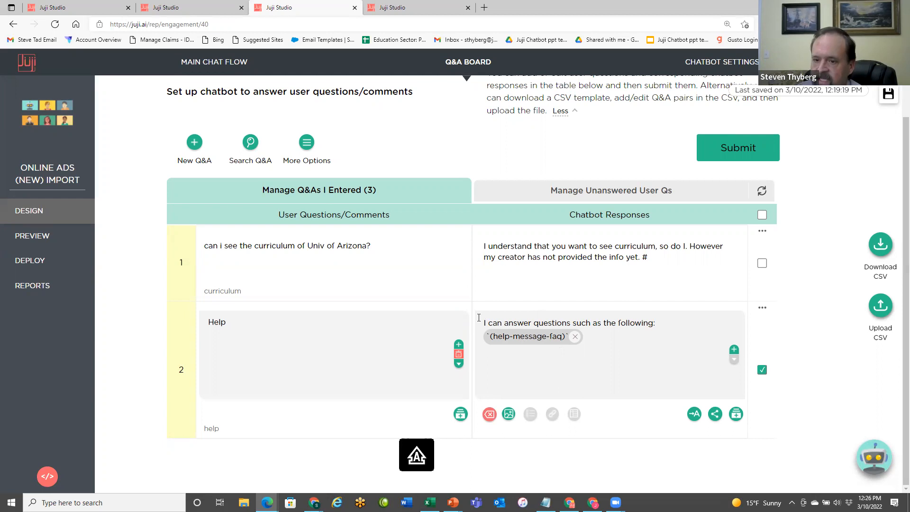
pyautogui.moveTo(570, 326); pyautogui.dragTo(484, 322)
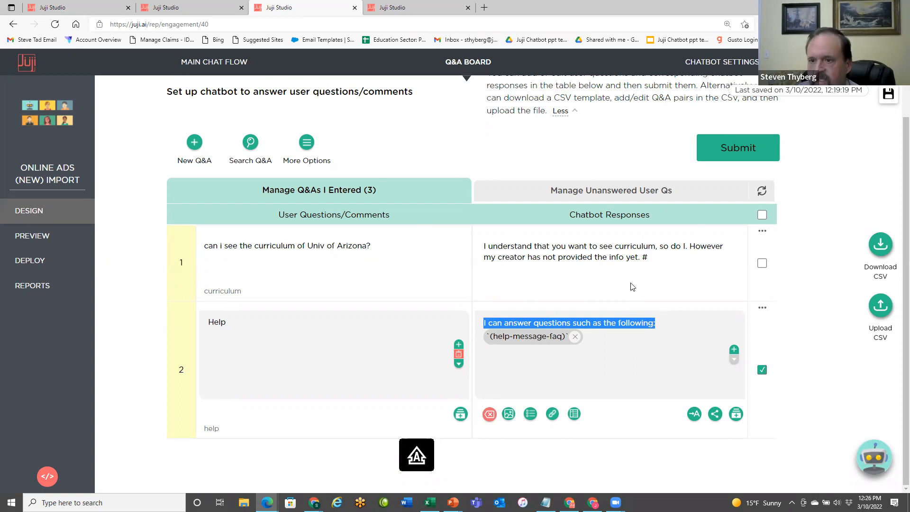
# Revisit the existing Q&As list and check the tags on the Univ of Arizona curriculum question without changing them
pyautogui.click(249, 143)
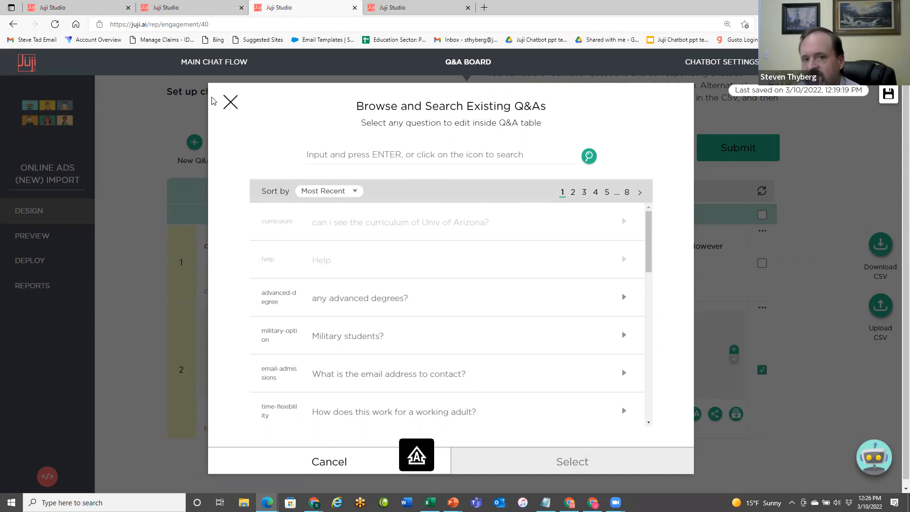
pyautogui.click(230, 102)
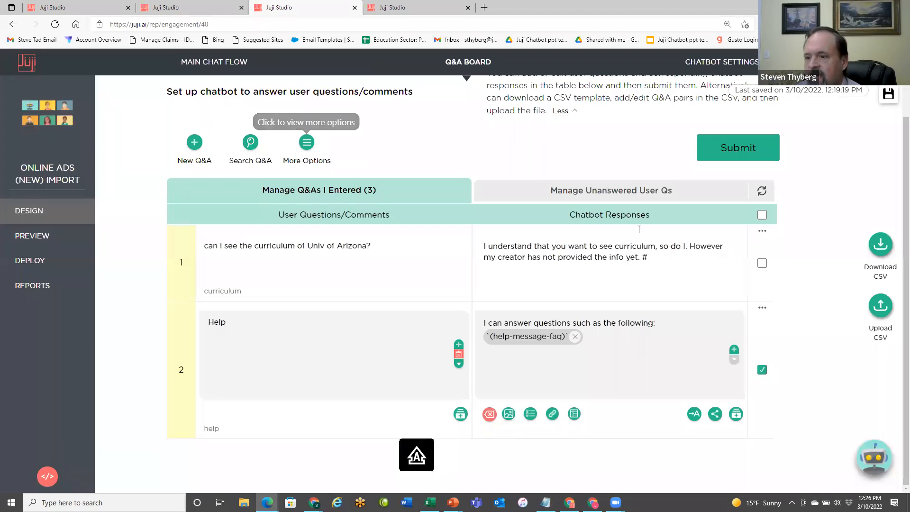
pyautogui.click(762, 232)
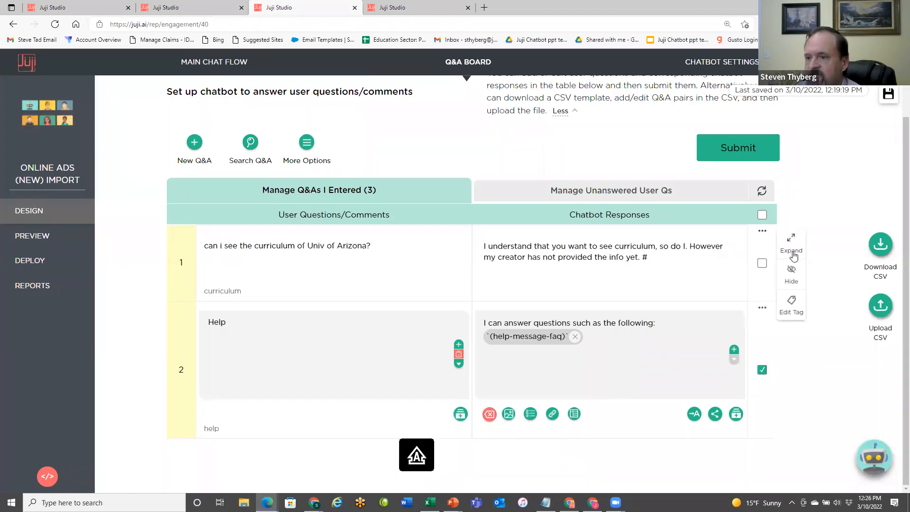
pyautogui.click(791, 303)
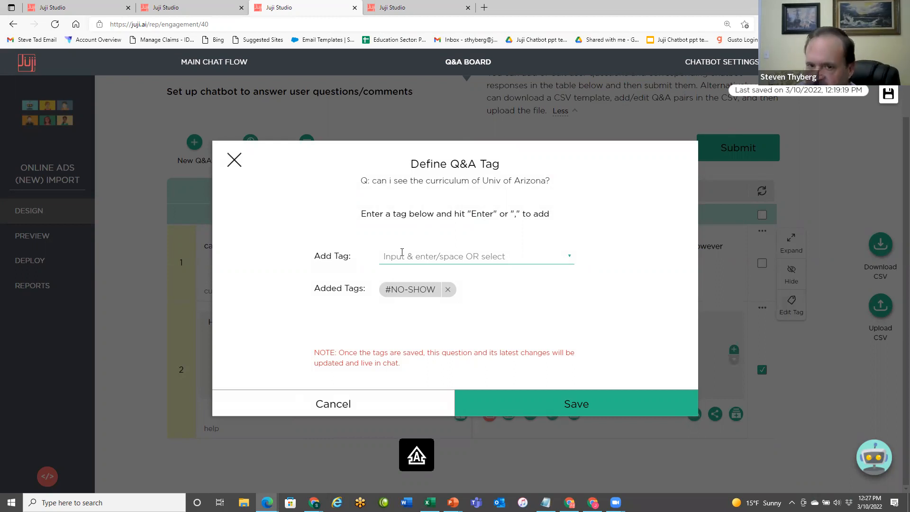
pyautogui.click(345, 403)
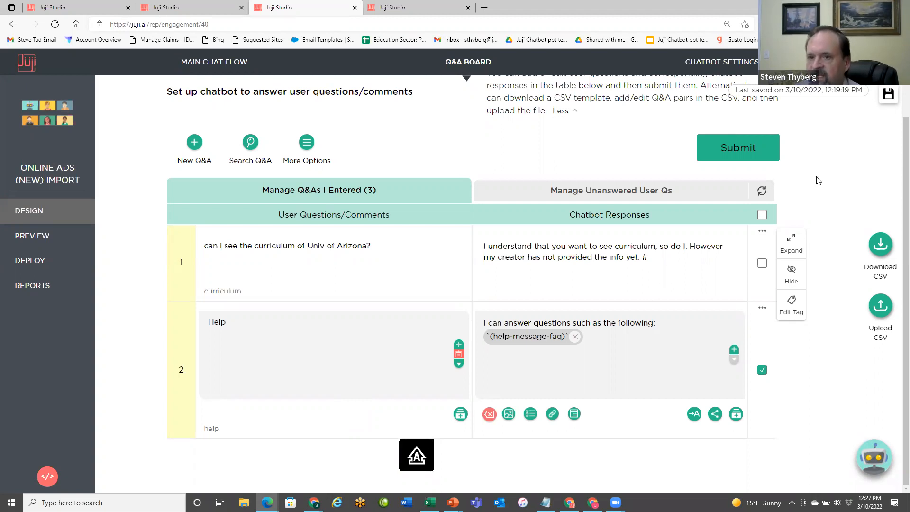
# Switch to the PowerPoint slideshow and advance to the slide "What's Next?"
pyautogui.moveTo(762, 503)
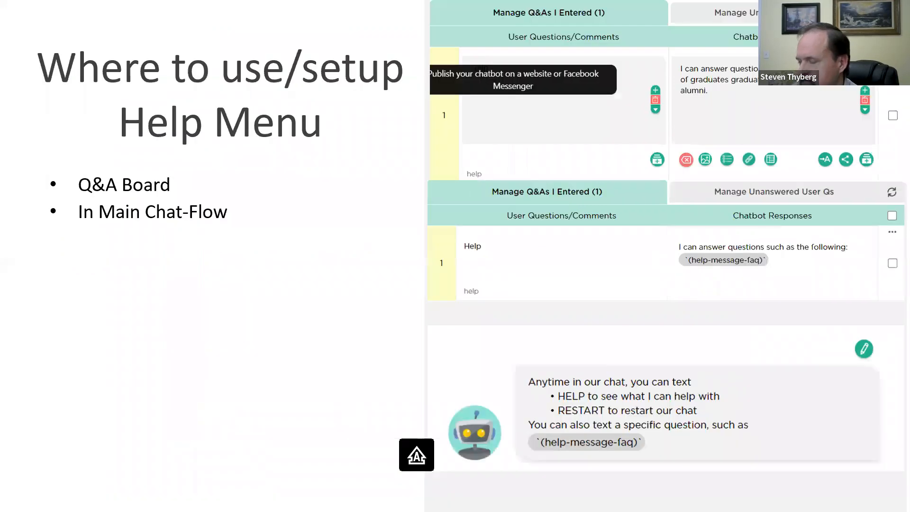
pyautogui.press('Right')
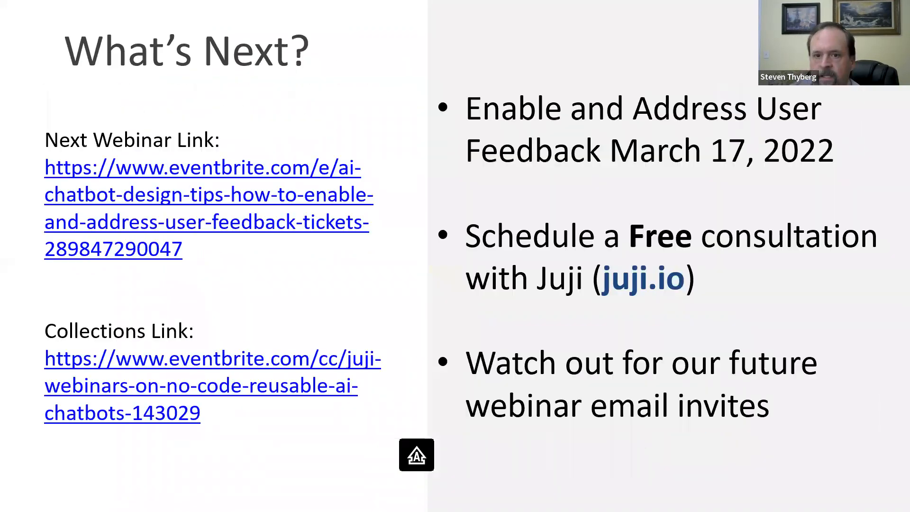